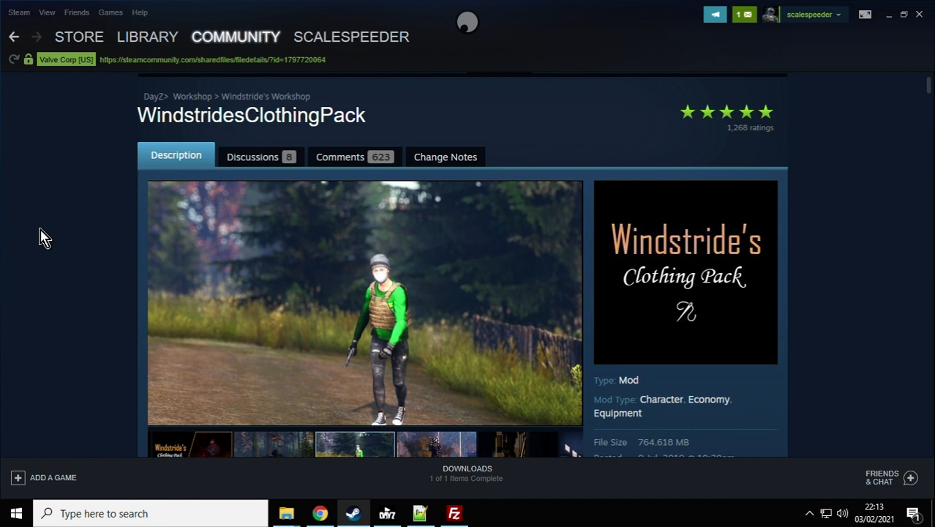
Review the WindstridesClothingPack Workshop page in Steam and the local DayZ !Workshop folder in File Explorer.
{"action": "scroll", "coordinate": [42, 236], "scroll_direction": "down", "scroll_amount": 1}
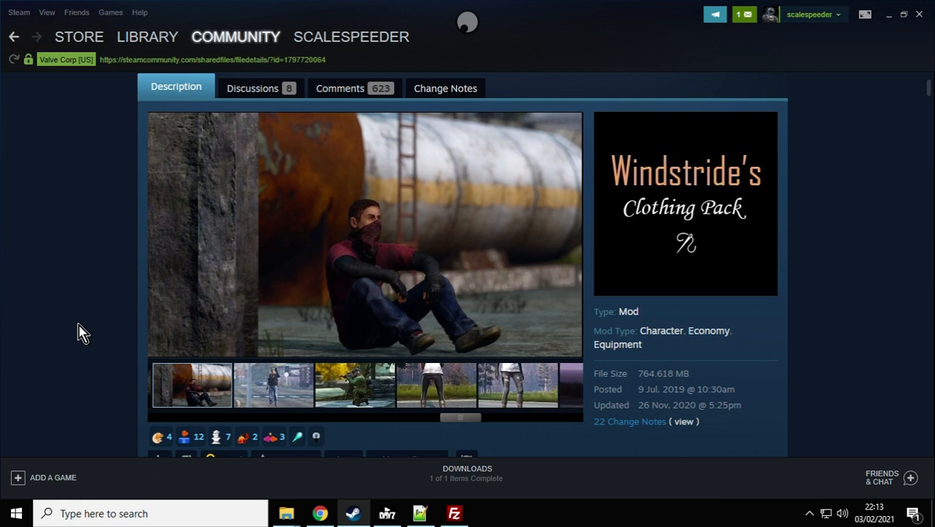
{"action": "mouse_move", "coordinate": [243, 46]}
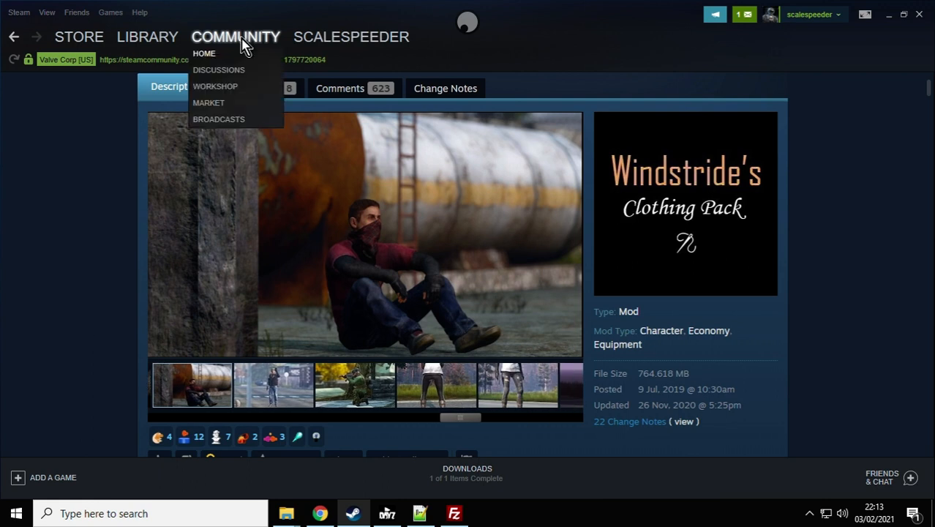
{"action": "scroll", "coordinate": [73, 245], "scroll_direction": "down", "scroll_amount": 3}
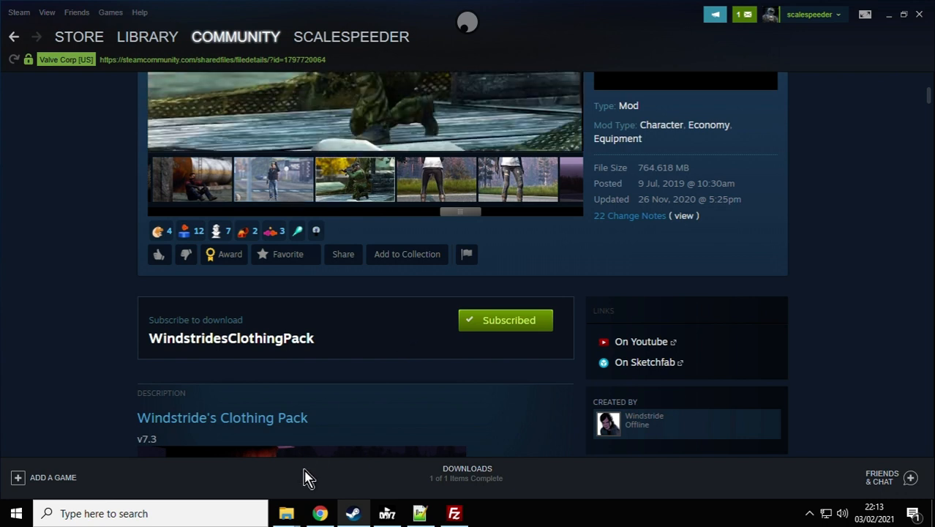
{"action": "mouse_move", "coordinate": [288, 517]}
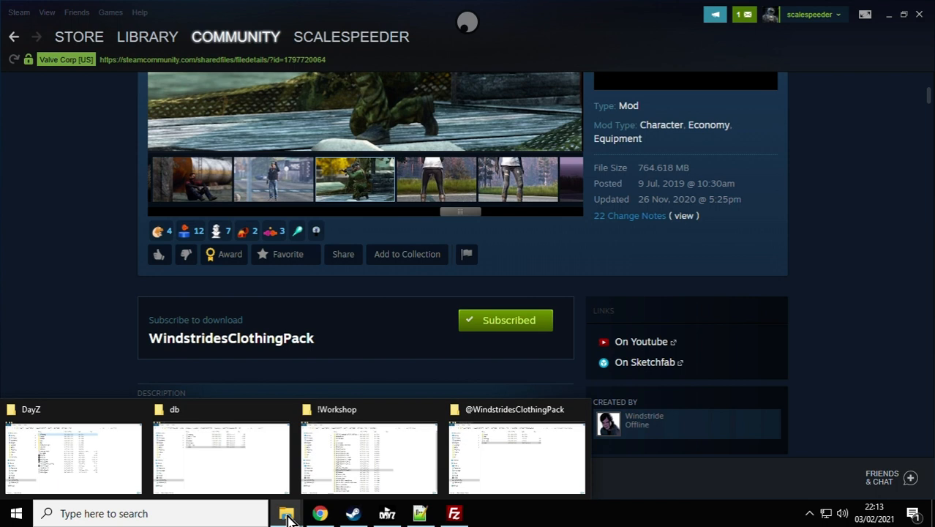
{"action": "left_click", "coordinate": [347, 458]}
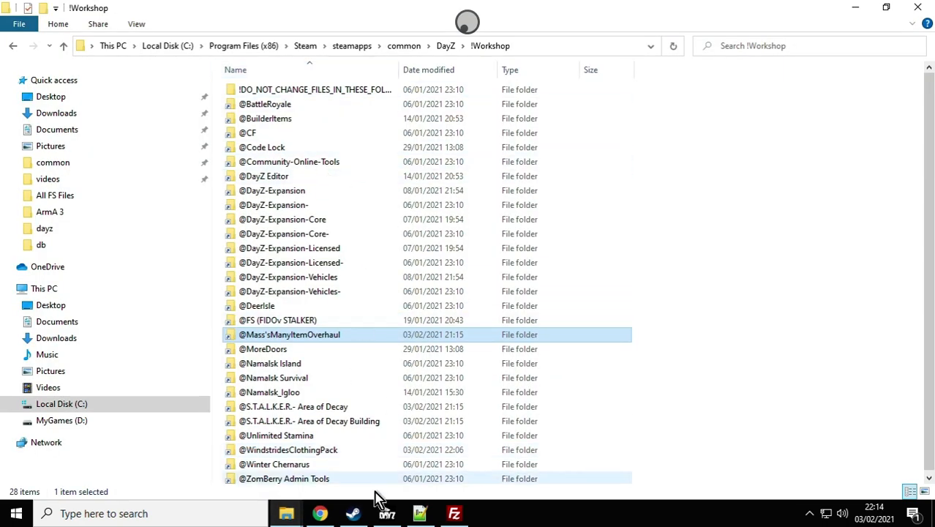
In the DayZ Launcher, collapse the Mass'sManyItemOverhaul details and expand those of the WindstridesClothingPack mod.
{"action": "mouse_move", "coordinate": [386, 511]}
{"action": "left_click", "coordinate": [366, 384]}
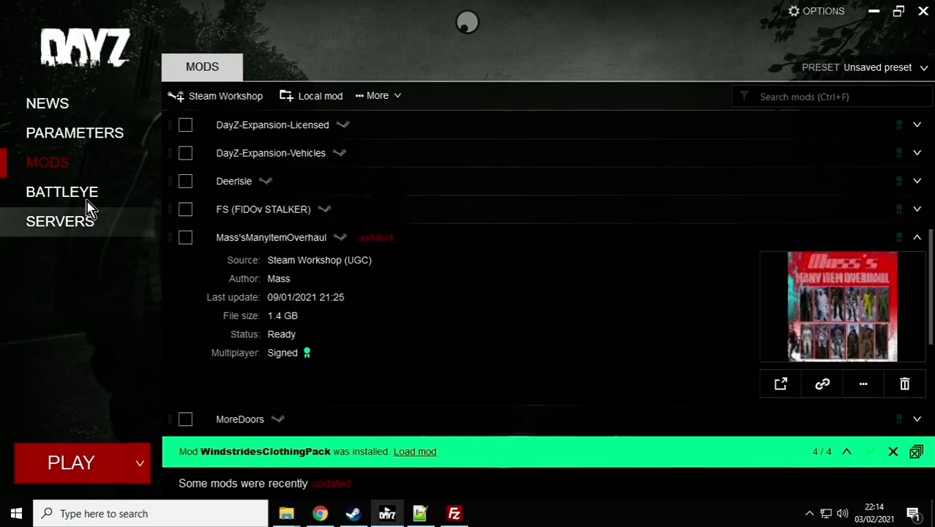
{"action": "left_click", "coordinate": [917, 237]}
{"action": "scroll", "coordinate": [632, 232], "scroll_direction": "down", "scroll_amount": 2}
{"action": "scroll", "coordinate": [536, 251], "scroll_direction": "down", "scroll_amount": 1}
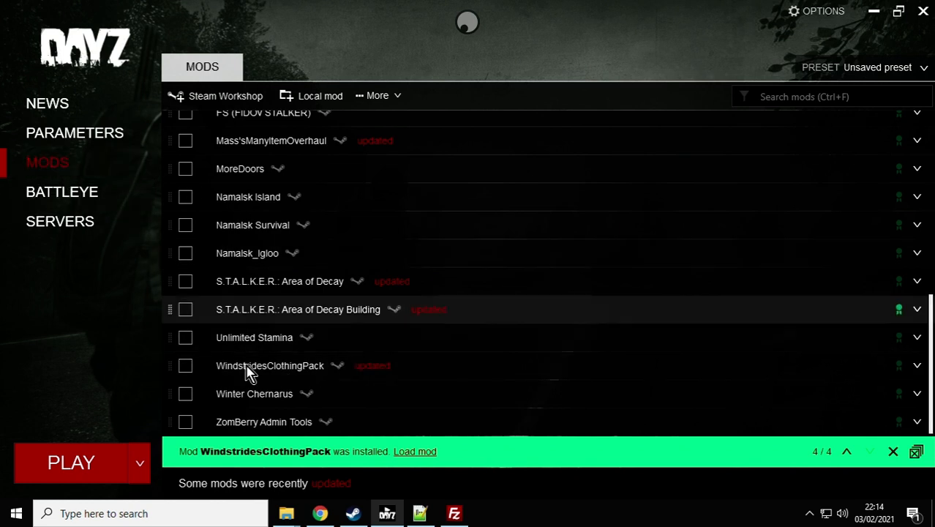
{"action": "left_click", "coordinate": [917, 368]}
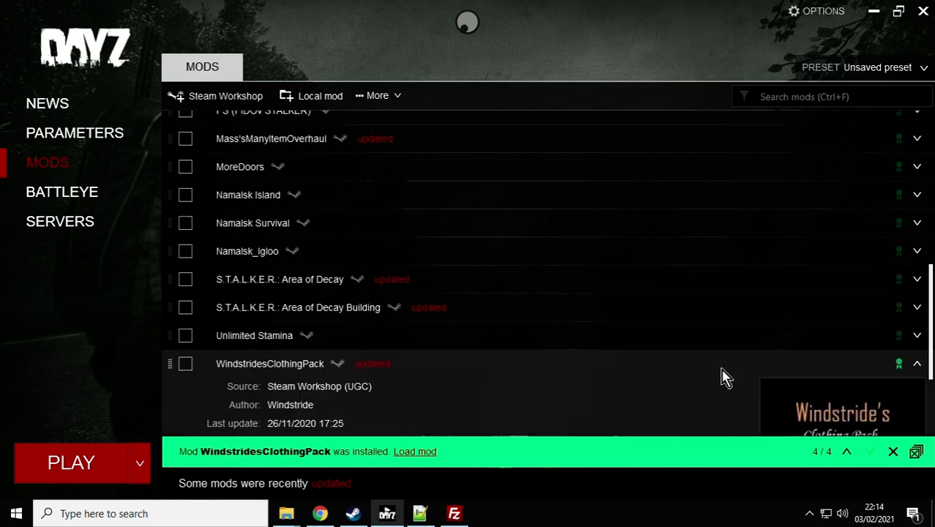
{"action": "scroll", "coordinate": [728, 374], "scroll_direction": "down", "scroll_amount": 1}
{"action": "scroll", "coordinate": [728, 375], "scroll_direction": "down", "scroll_amount": 1}
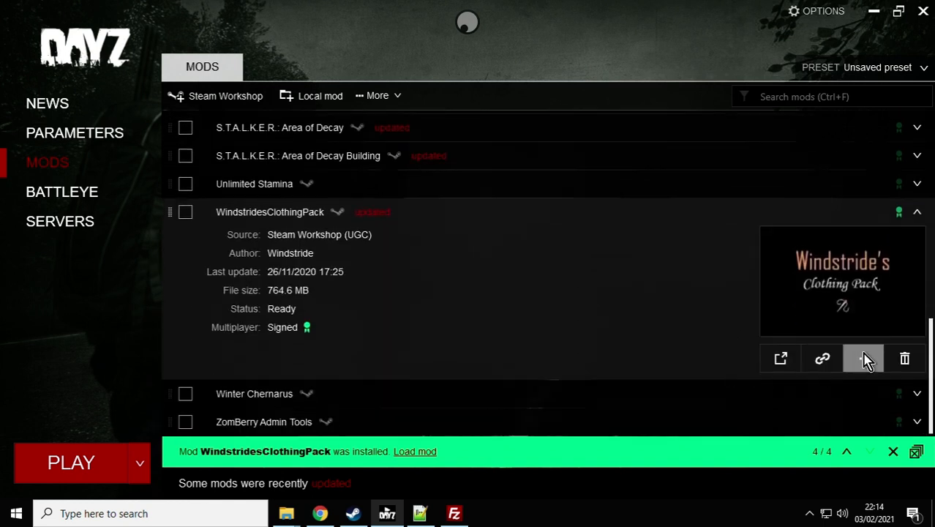
Show the WindstridesClothingPack mod's folder in Windows Explorer, accepting the Workshop cache warning.
{"action": "left_click", "coordinate": [863, 362]}
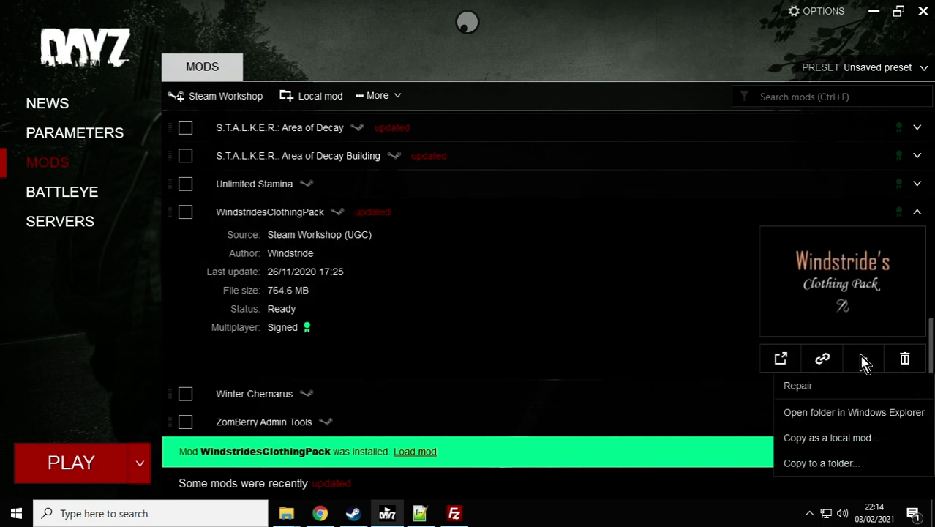
{"action": "left_click", "coordinate": [841, 414]}
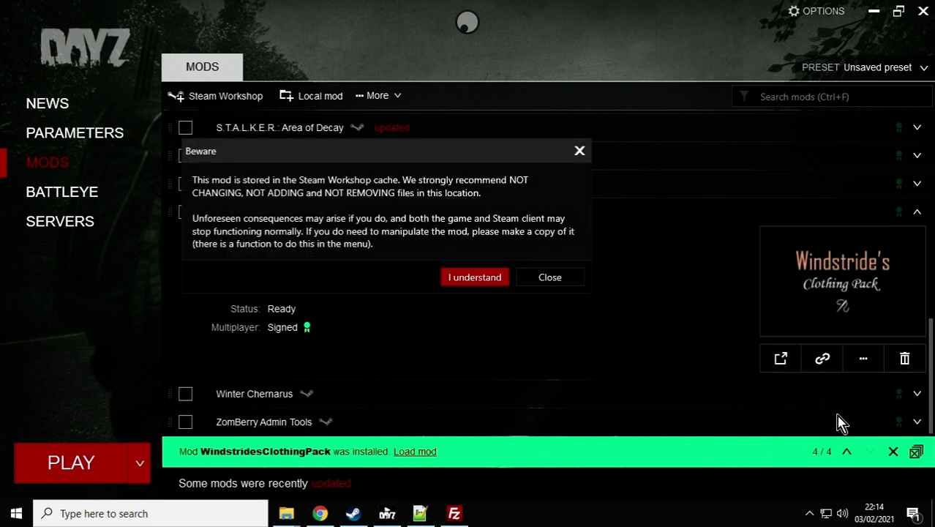
{"action": "left_click", "coordinate": [469, 285]}
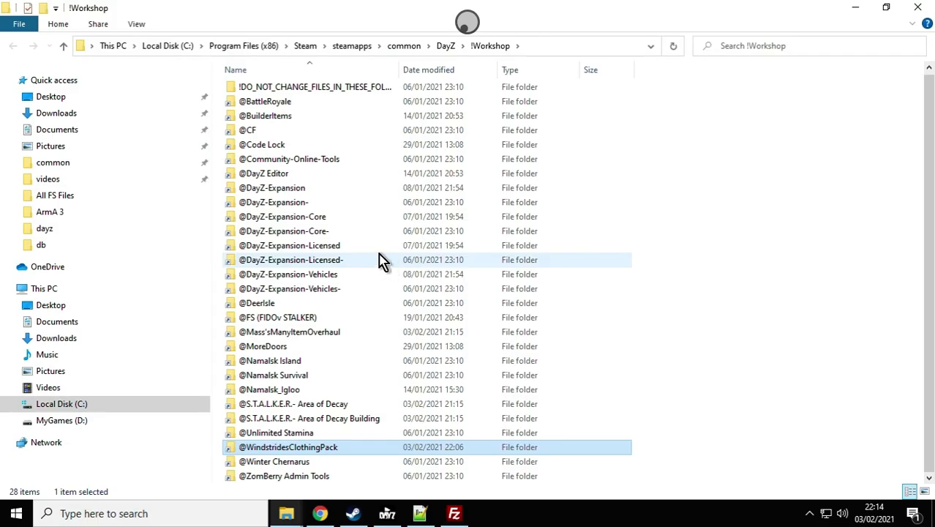
{"action": "double_click", "coordinate": [286, 449]}
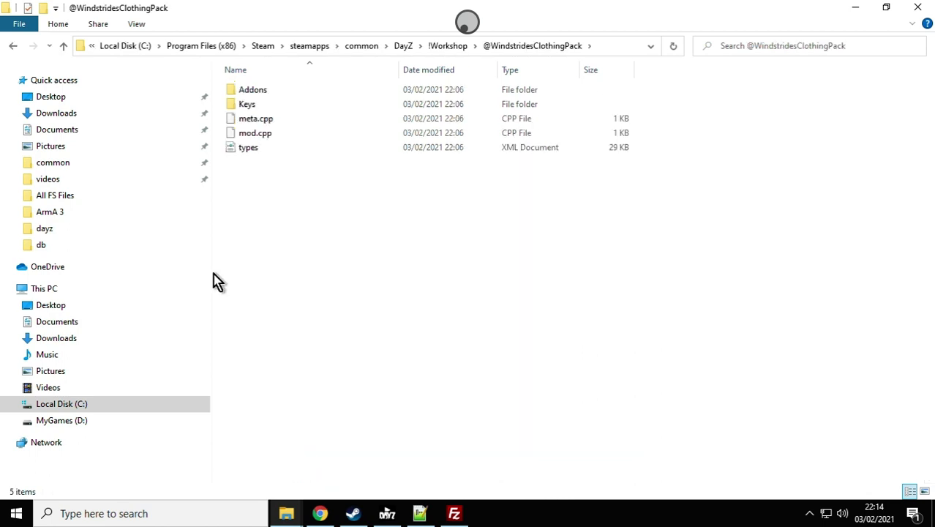
{"action": "double_click", "coordinate": [256, 107]}
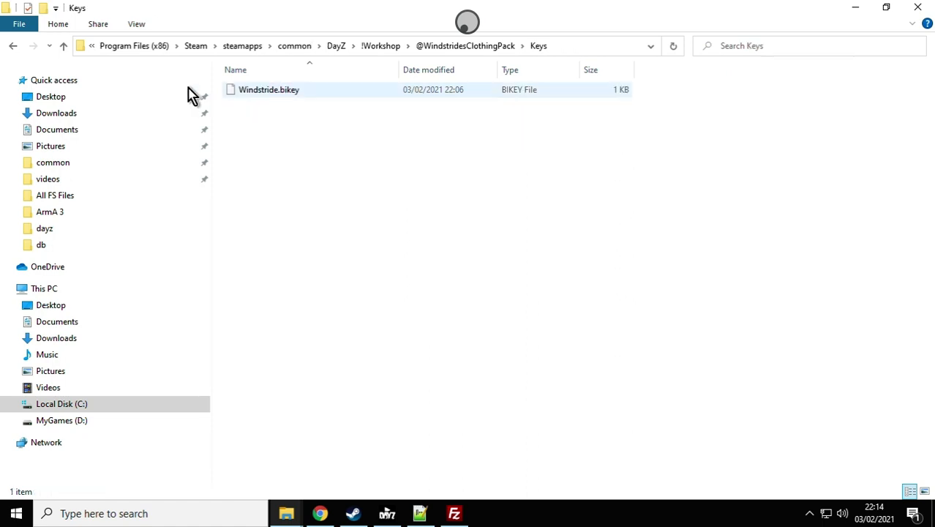
{"action": "left_click", "coordinate": [64, 46]}
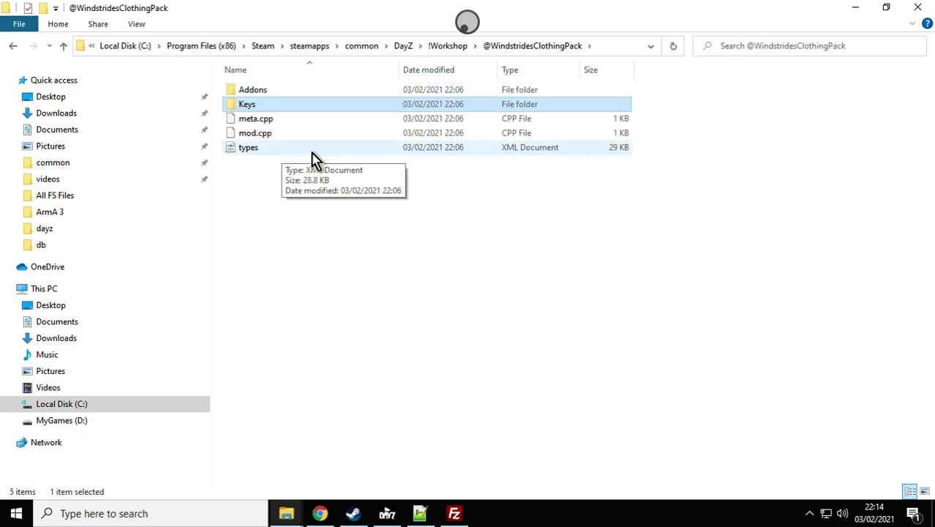
{"action": "left_click", "coordinate": [251, 153]}
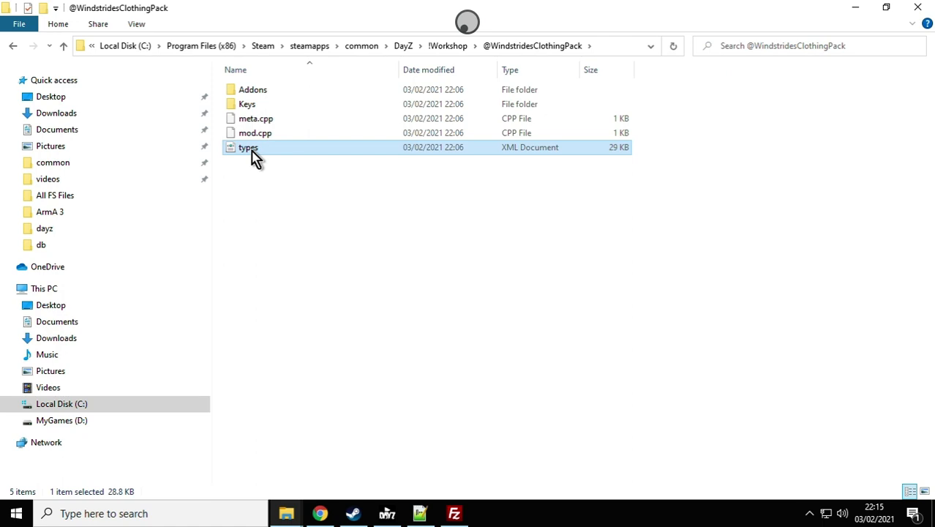
Switch to the Nitrado web interface in Chrome and stop the DayZ server.
{"action": "left_click", "coordinate": [319, 513]}
{"action": "scroll", "coordinate": [308, 292], "scroll_direction": "down", "scroll_amount": 1}
{"action": "scroll", "coordinate": [309, 292], "scroll_direction": "up", "scroll_amount": 1}
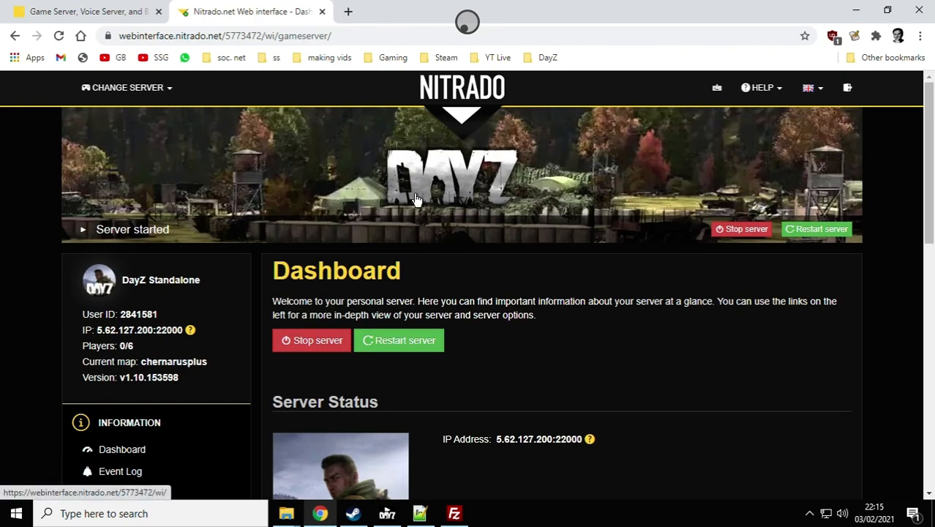
{"action": "scroll", "coordinate": [414, 205], "scroll_direction": "down", "scroll_amount": 1}
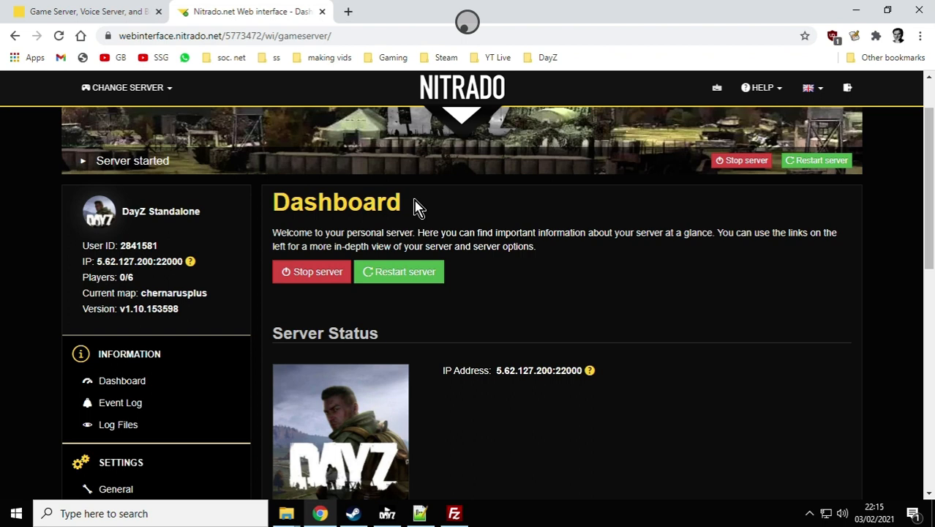
{"action": "left_click", "coordinate": [748, 165]}
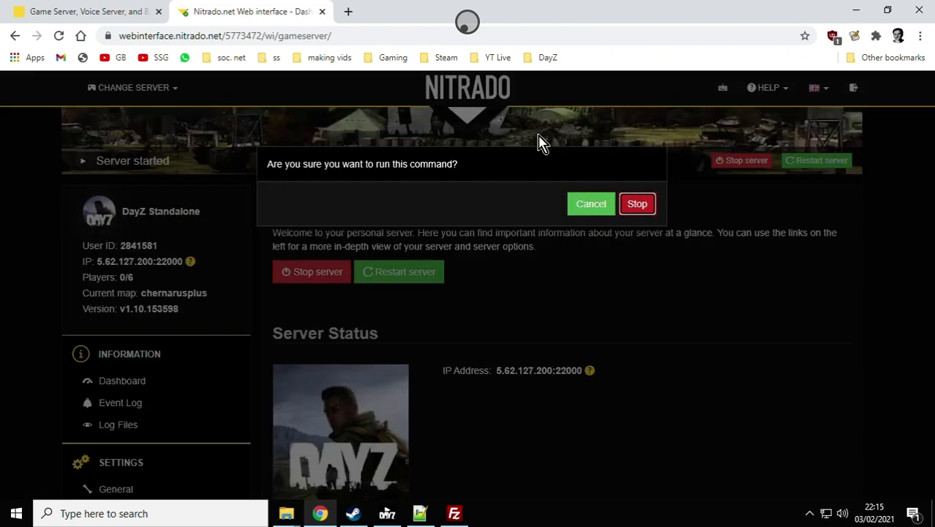
{"action": "left_click", "coordinate": [638, 207]}
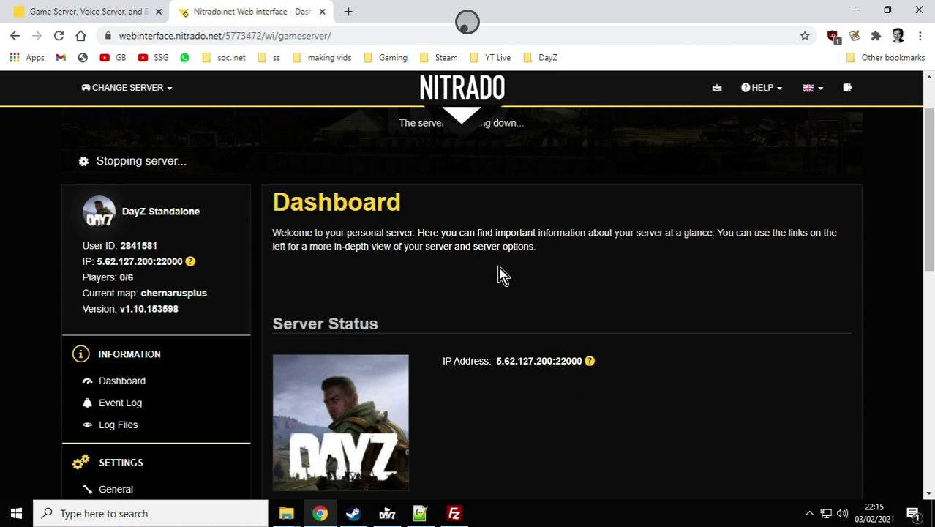
Open the server's general settings and locate the Additional mods setting.
{"action": "scroll", "coordinate": [501, 274], "scroll_direction": "down", "scroll_amount": 1}
{"action": "scroll", "coordinate": [501, 274], "scroll_direction": "down", "scroll_amount": 2}
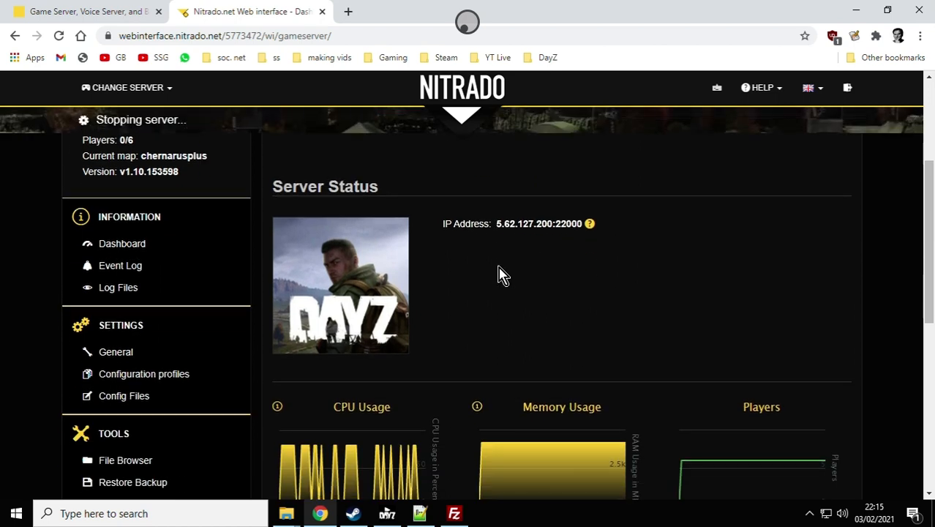
{"action": "left_click", "coordinate": [126, 354]}
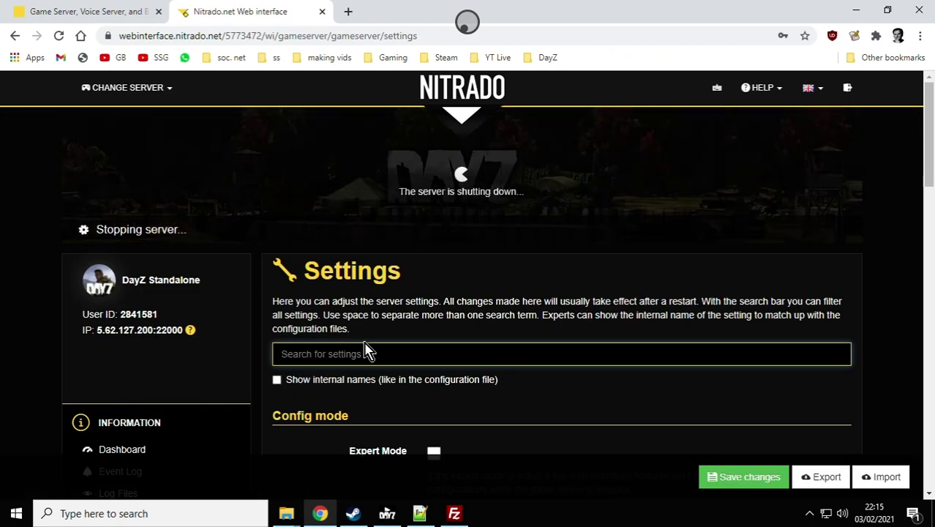
{"action": "scroll", "coordinate": [370, 349], "scroll_direction": "down", "scroll_amount": 4}
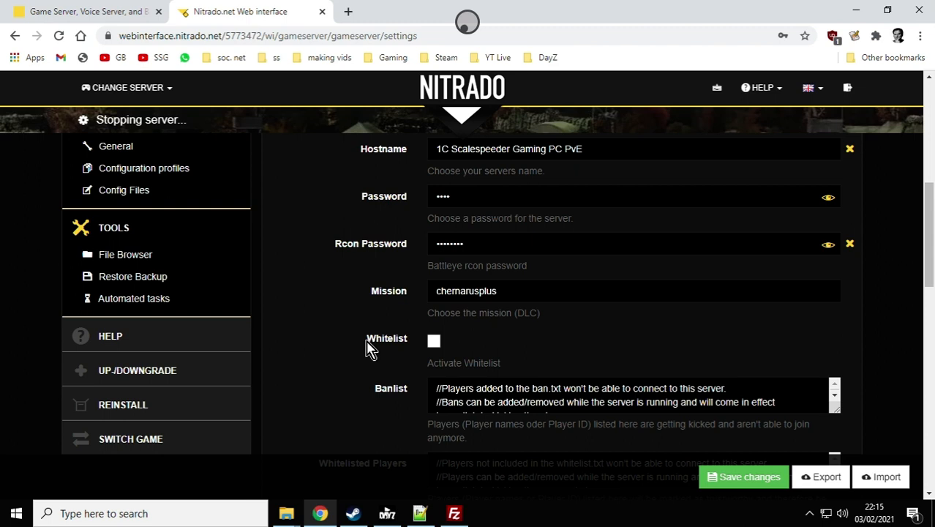
{"action": "scroll", "coordinate": [417, 349], "scroll_direction": "down", "scroll_amount": 6}
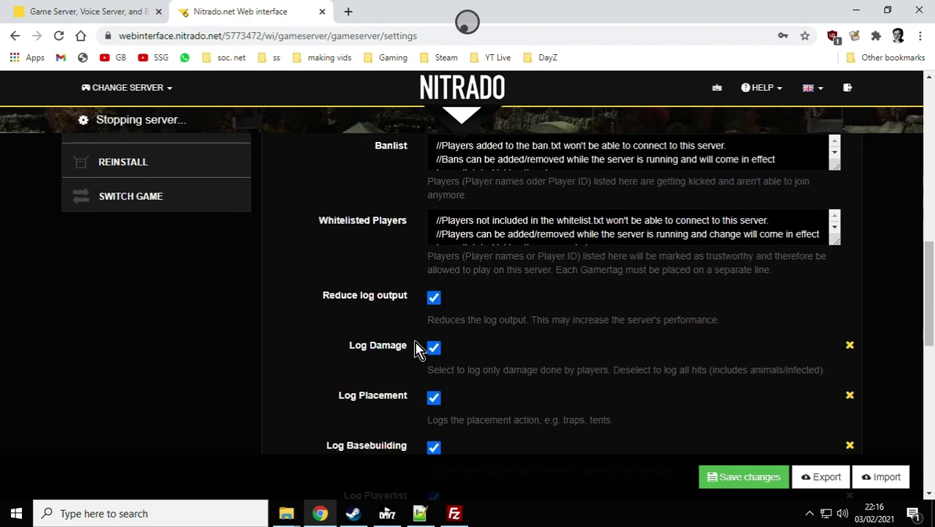
{"action": "scroll", "coordinate": [417, 349], "scroll_direction": "down", "scroll_amount": 6}
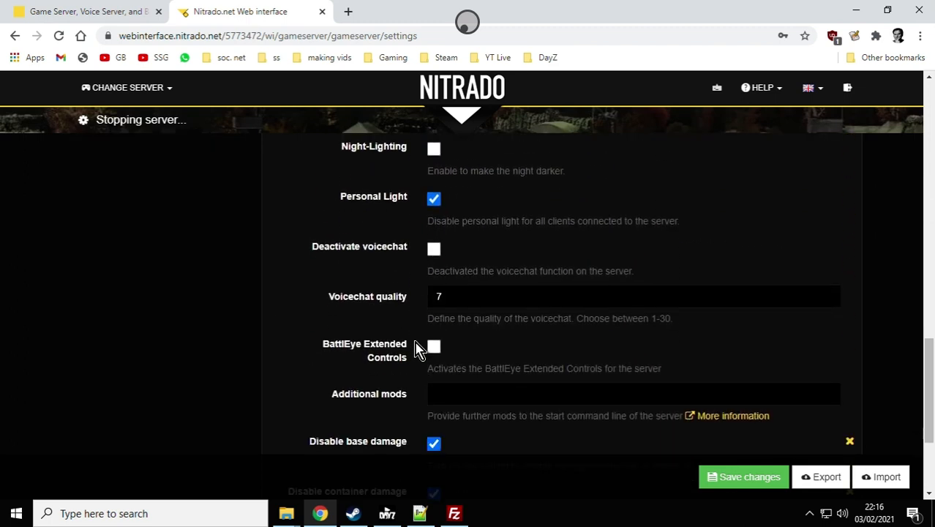
{"action": "scroll", "coordinate": [417, 349], "scroll_direction": "up", "scroll_amount": 2}
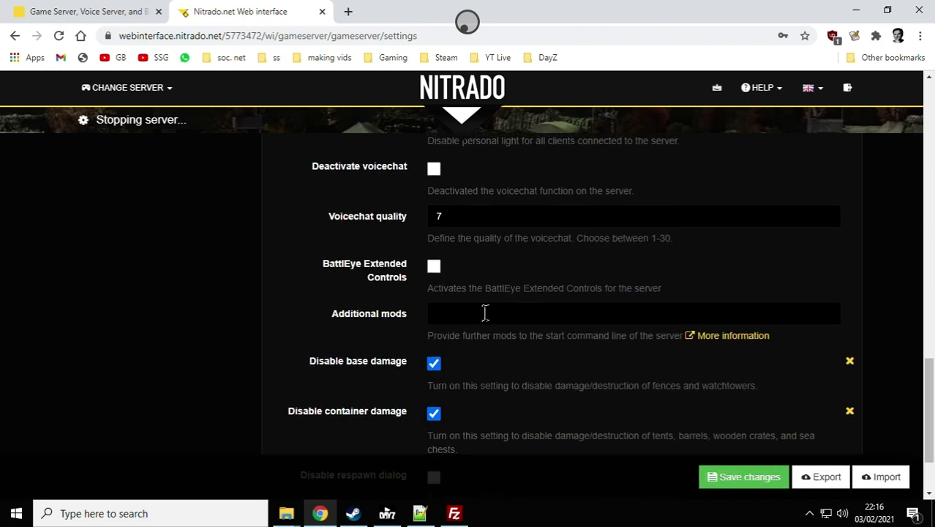
{"action": "left_click", "coordinate": [484, 313]}
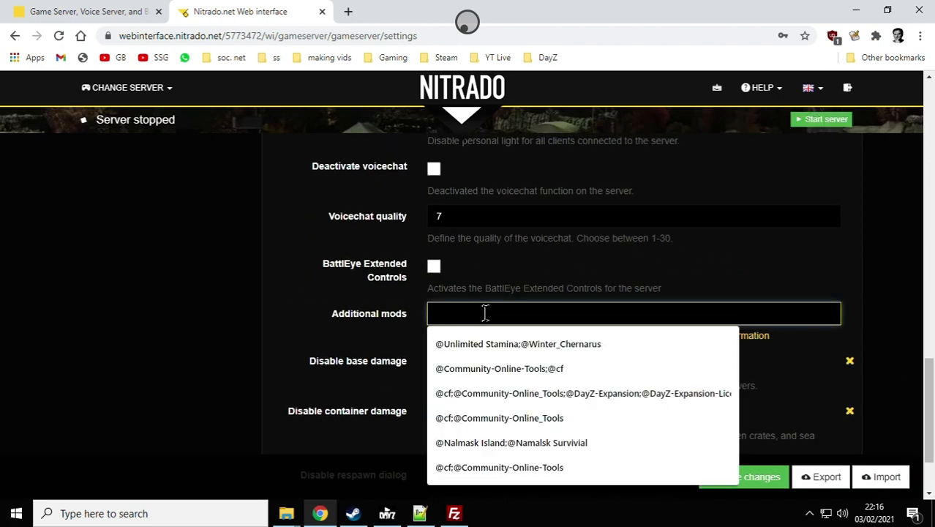
{"action": "left_click", "coordinate": [501, 347]}
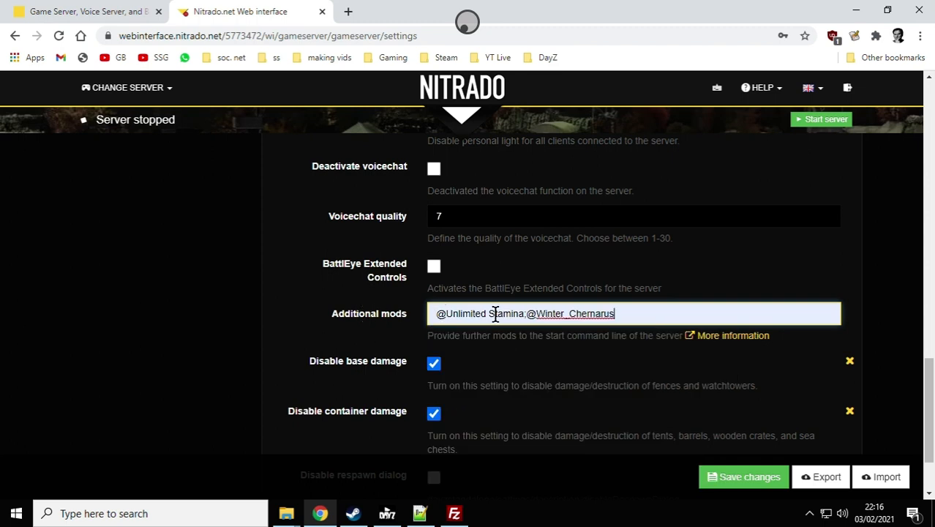
{"action": "key", "text": "shift+Left"}
{"action": "key", "text": "shift+Left"}
{"action": "key", "text": "ctrl+shift+Left"}
{"action": "left_click", "coordinate": [630, 313]}
{"action": "left_click", "coordinate": [287, 514]}
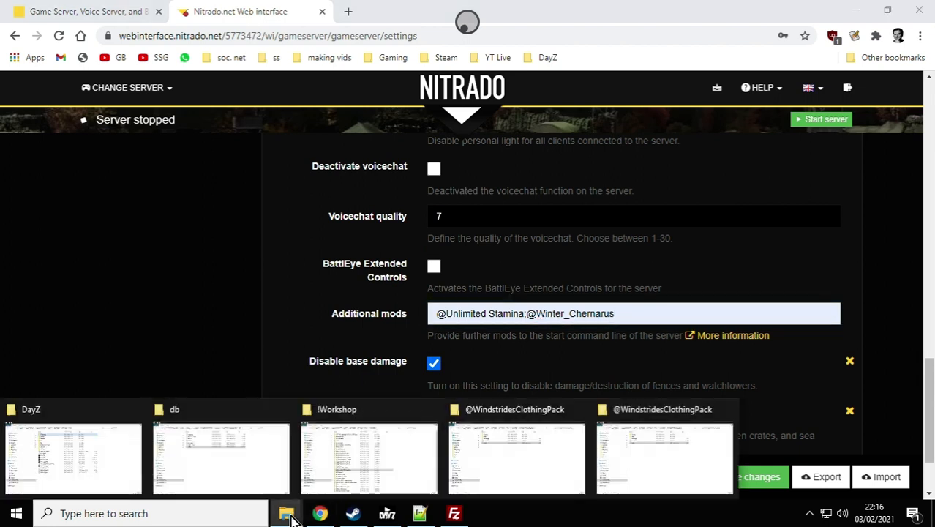
{"action": "left_click", "coordinate": [370, 476]}
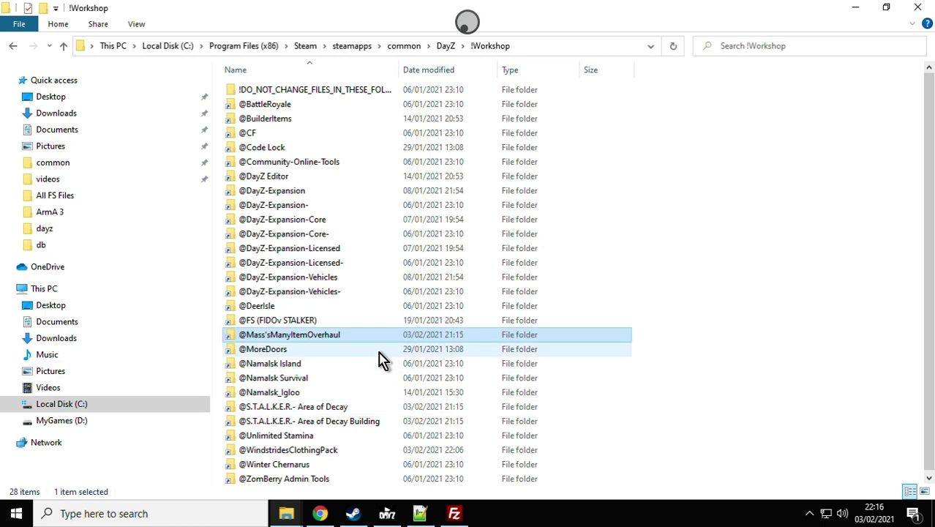
{"action": "left_click", "coordinate": [318, 448]}
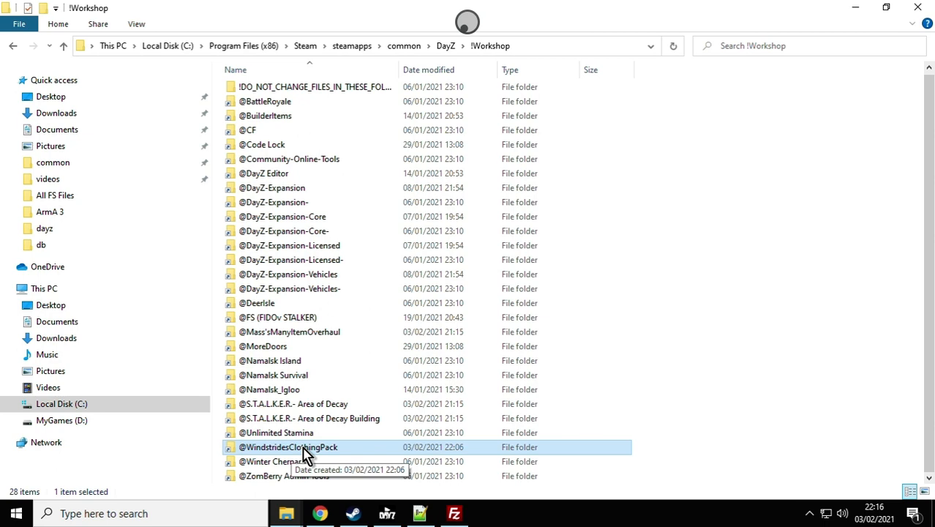
{"action": "right_click", "coordinate": [303, 449]}
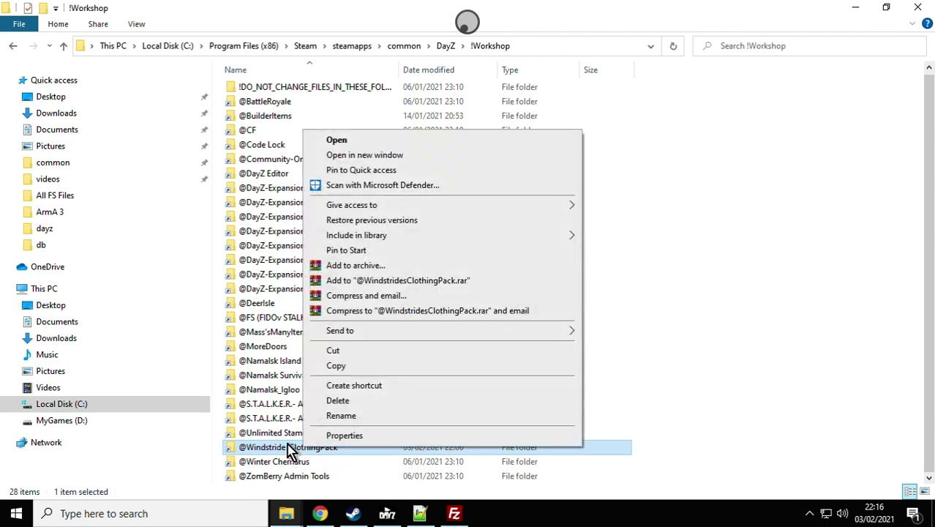
{"action": "left_click", "coordinate": [290, 449]}
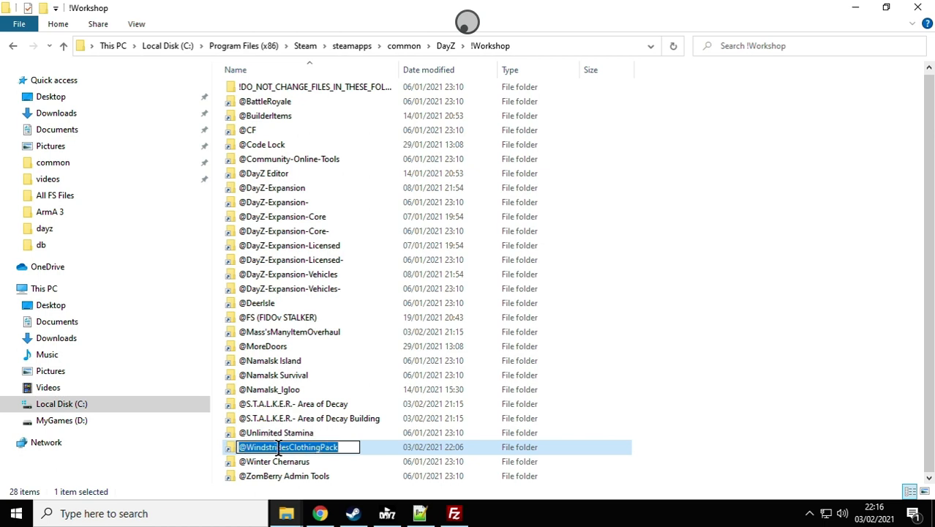
{"action": "right_click", "coordinate": [283, 448]}
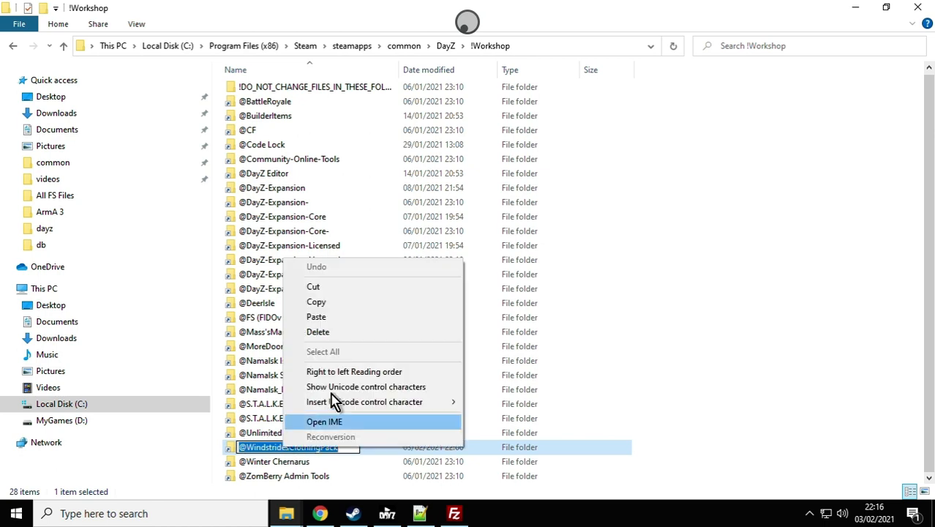
{"action": "left_click", "coordinate": [348, 303]}
{"action": "left_click", "coordinate": [382, 421]}
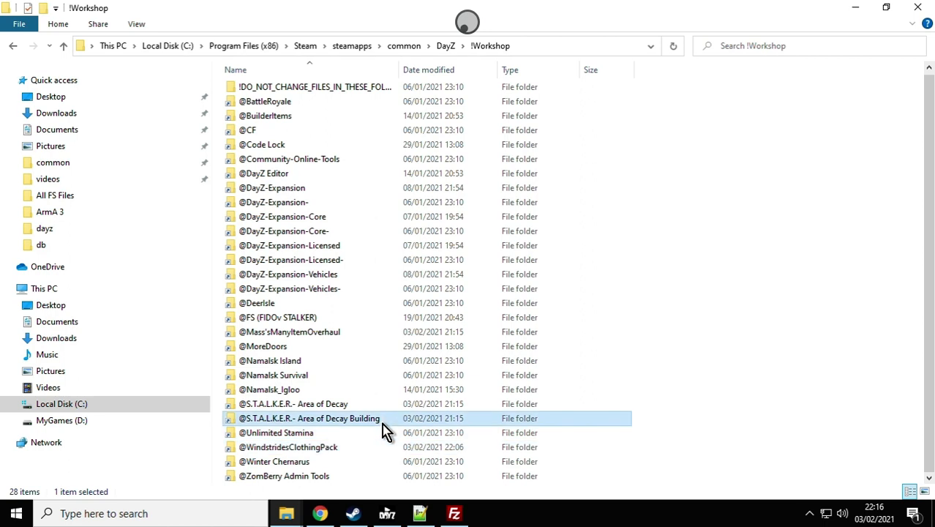
{"action": "left_click", "coordinate": [320, 513]}
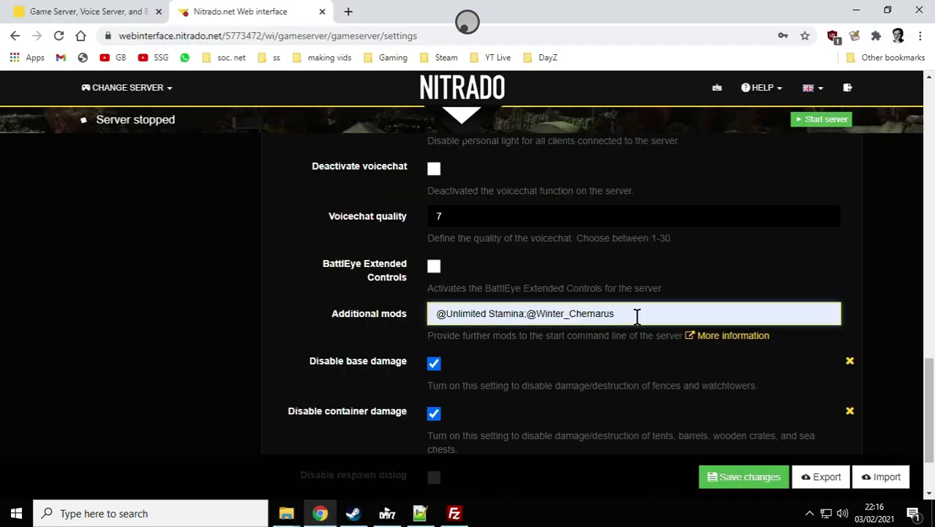
{"action": "type", "text": ";"}
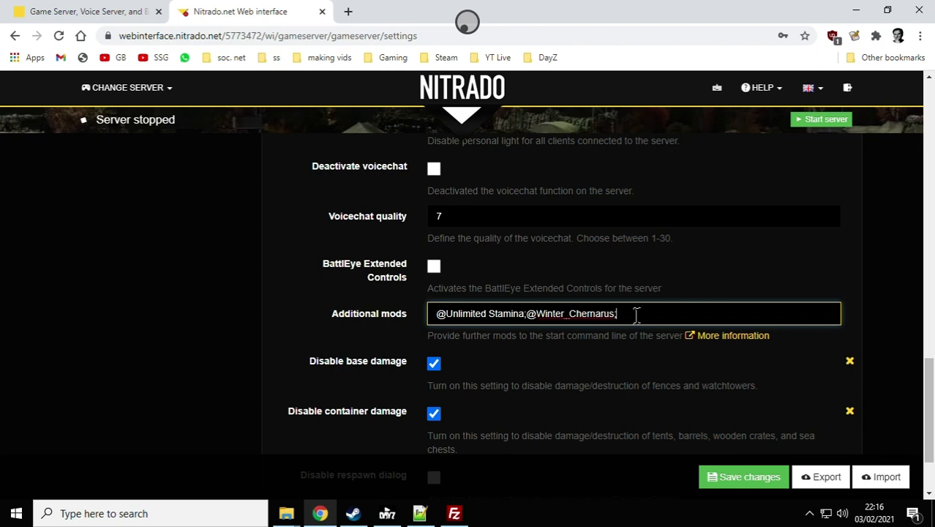
{"action": "right_click", "coordinate": [635, 314]}
{"action": "left_click", "coordinate": [697, 188]}
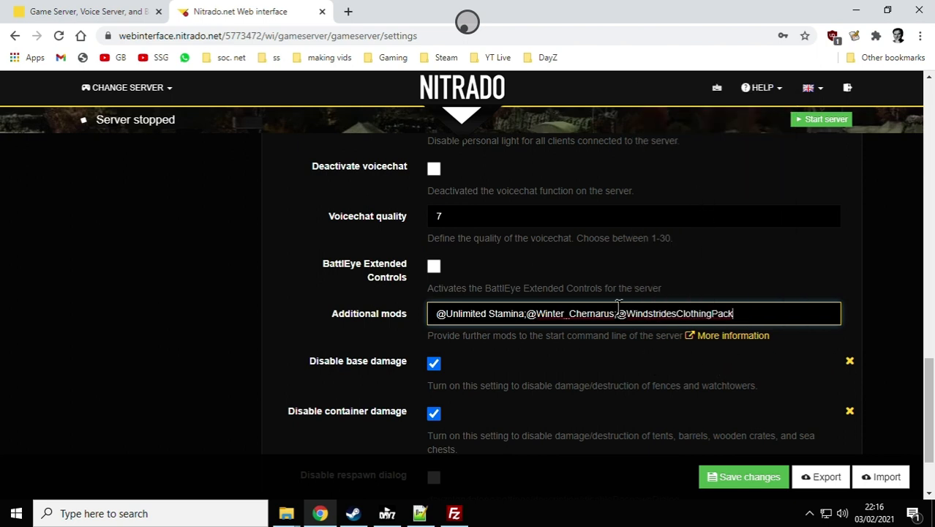
{"action": "left_click_drag", "start_coordinate": [618, 313], "coordinate": [356, 315]}
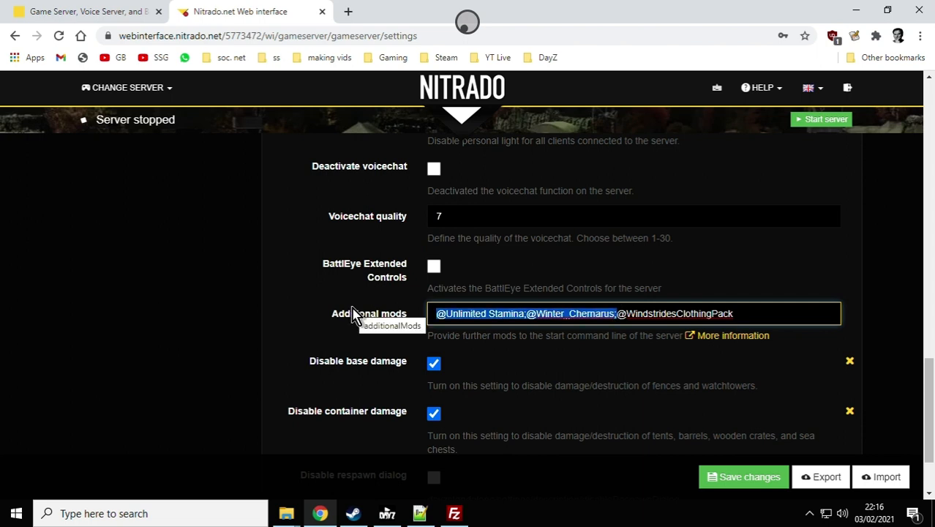
{"action": "key", "text": "BackSpace"}
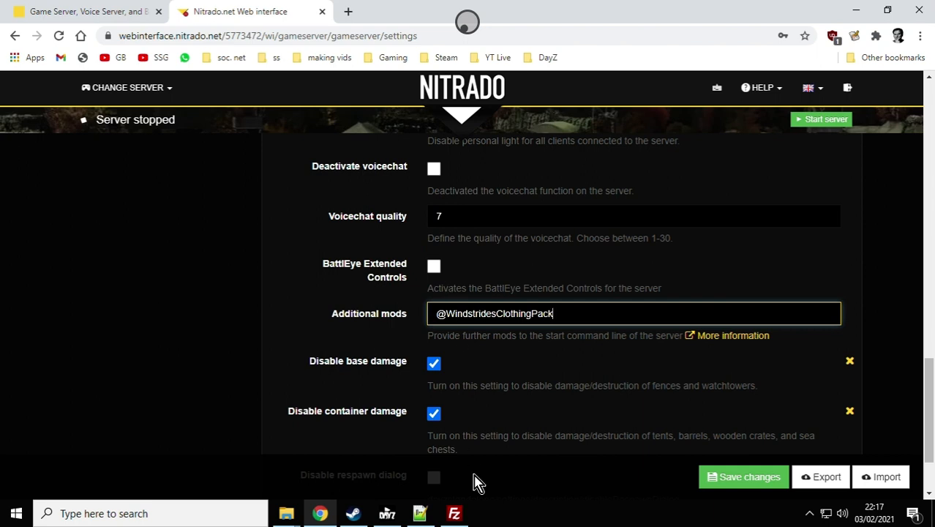
Switch to FileZilla and show the subfolders of the local !Workshop folder.
{"action": "left_click", "coordinate": [454, 515]}
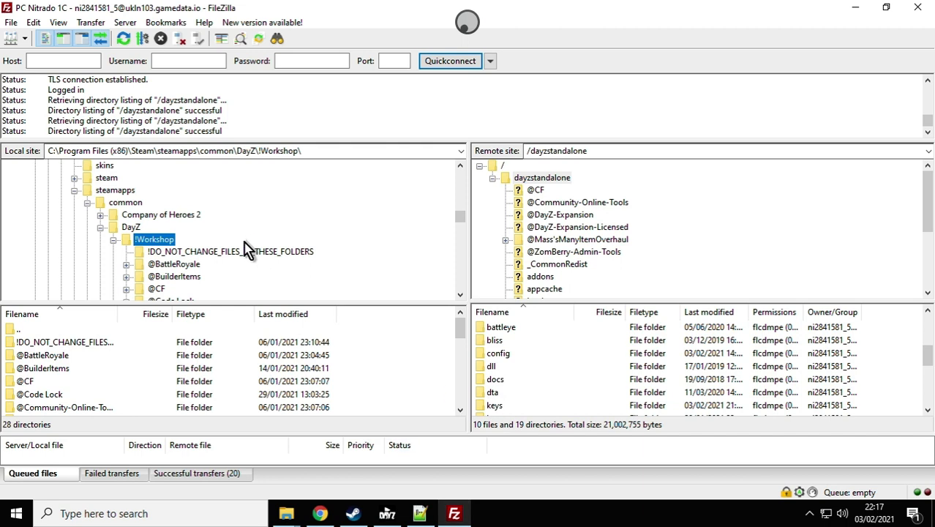
{"action": "left_click", "coordinate": [113, 240]}
{"action": "left_click", "coordinate": [114, 240]}
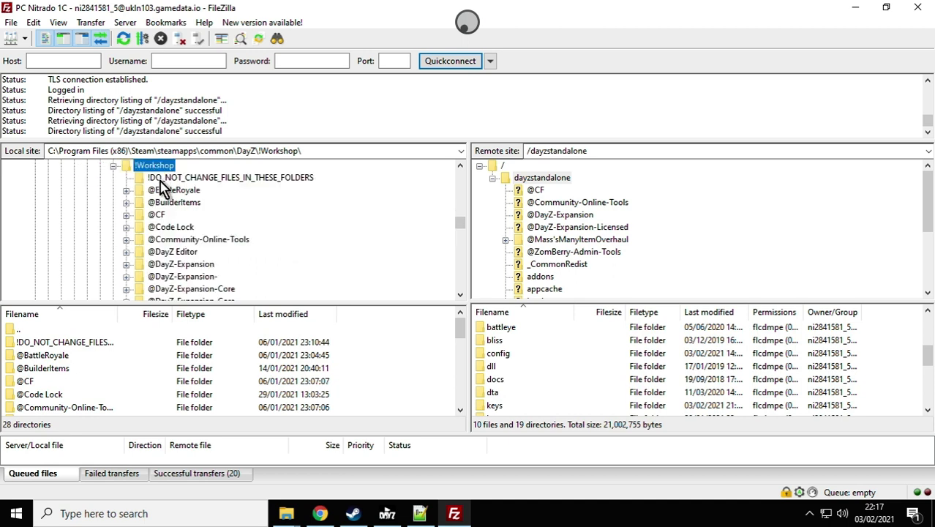
{"action": "left_click", "coordinate": [288, 516]}
{"action": "mouse_move", "coordinate": [309, 484]}
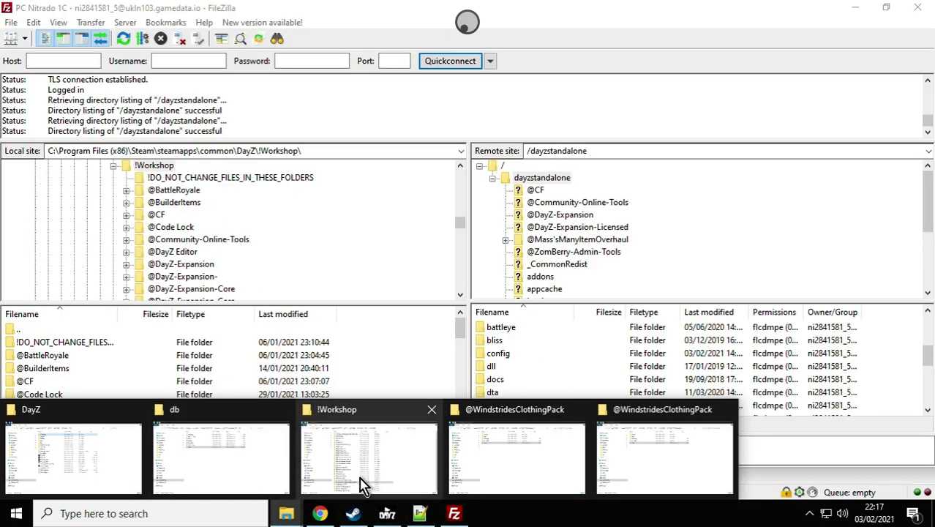
{"action": "left_click", "coordinate": [361, 485]}
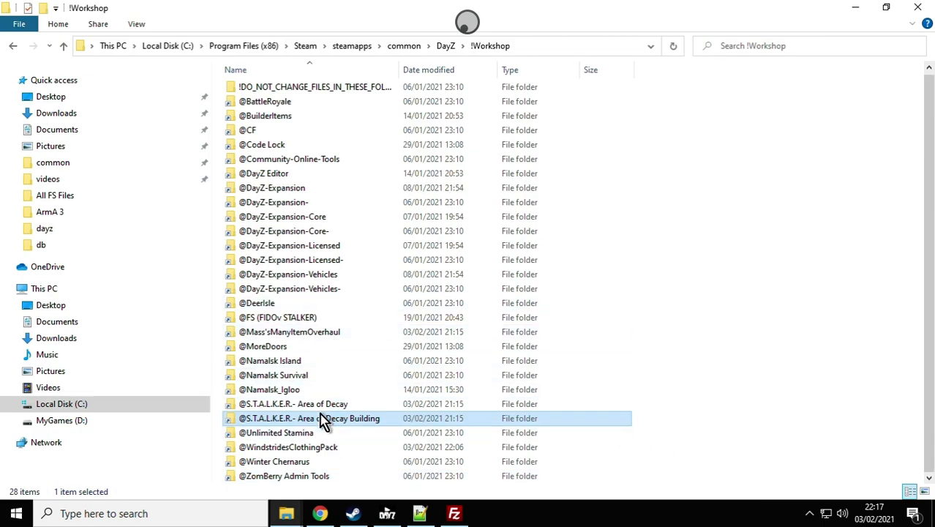
{"action": "left_click", "coordinate": [315, 450]}
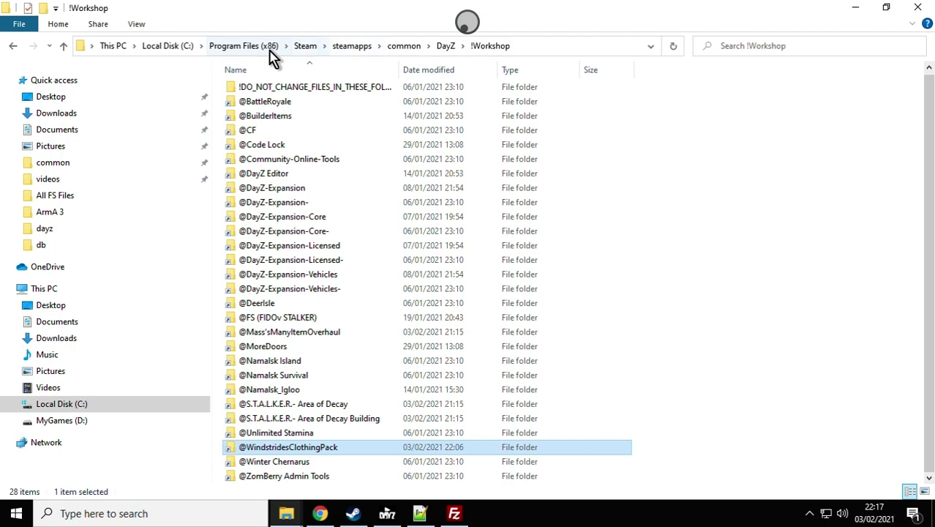
{"action": "left_click", "coordinate": [539, 45]}
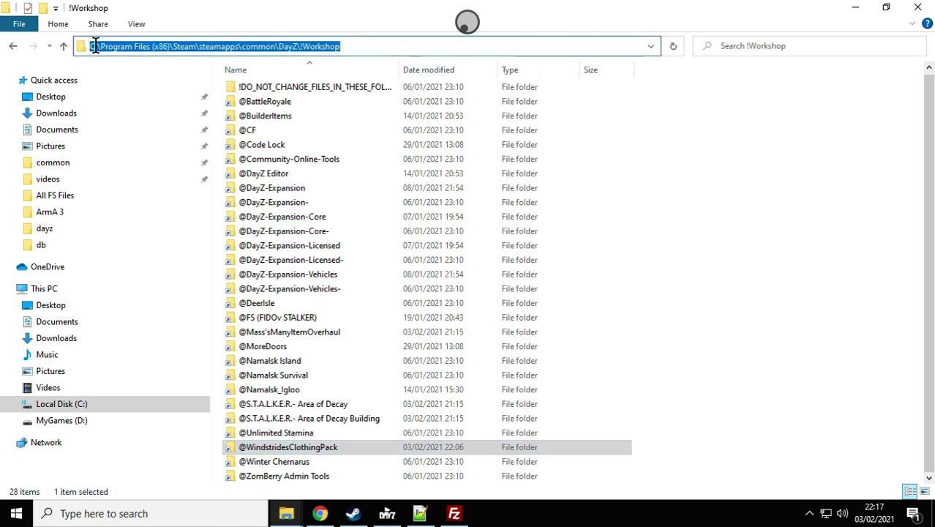
{"action": "right_click", "coordinate": [282, 45]}
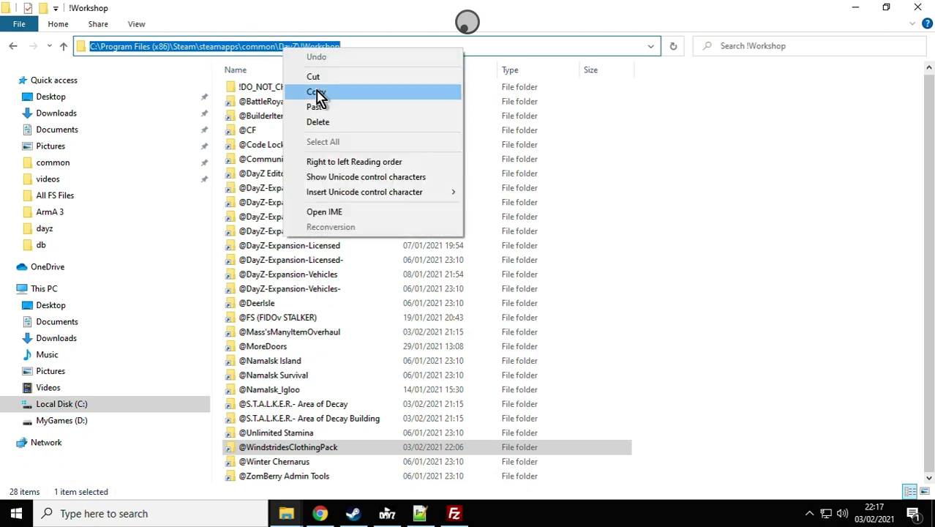
{"action": "left_click", "coordinate": [316, 93]}
Return to FileZilla and replace the local site path with the copied !Workshop path.
{"action": "left_click", "coordinate": [453, 513]}
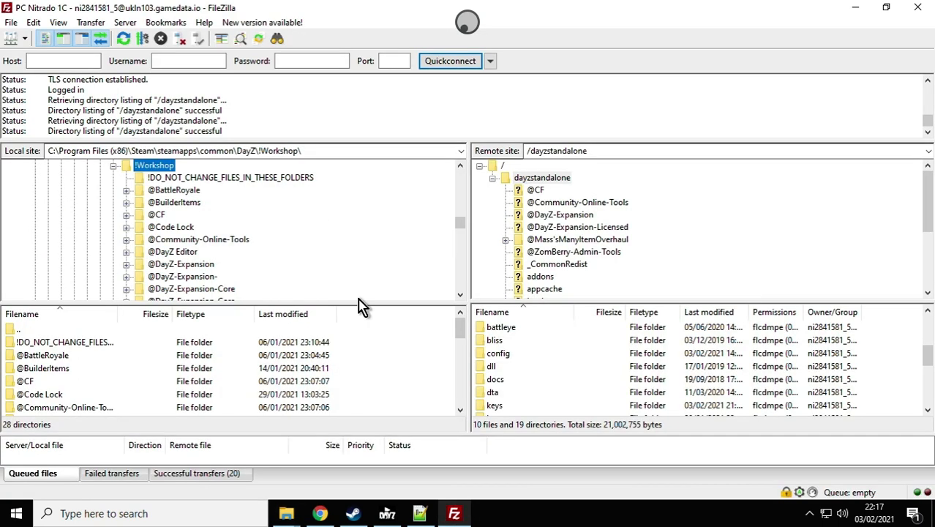
{"action": "left_click", "coordinate": [166, 149]}
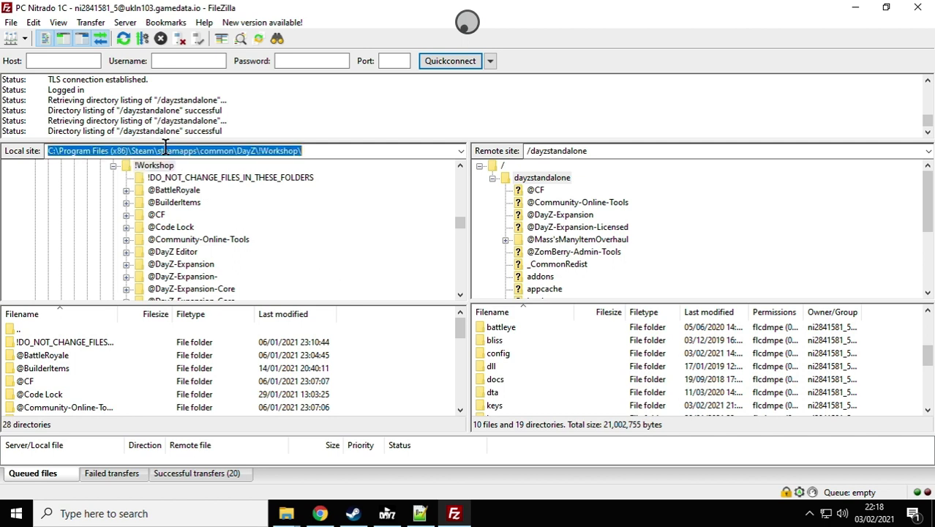
{"action": "right_click", "coordinate": [166, 148]}
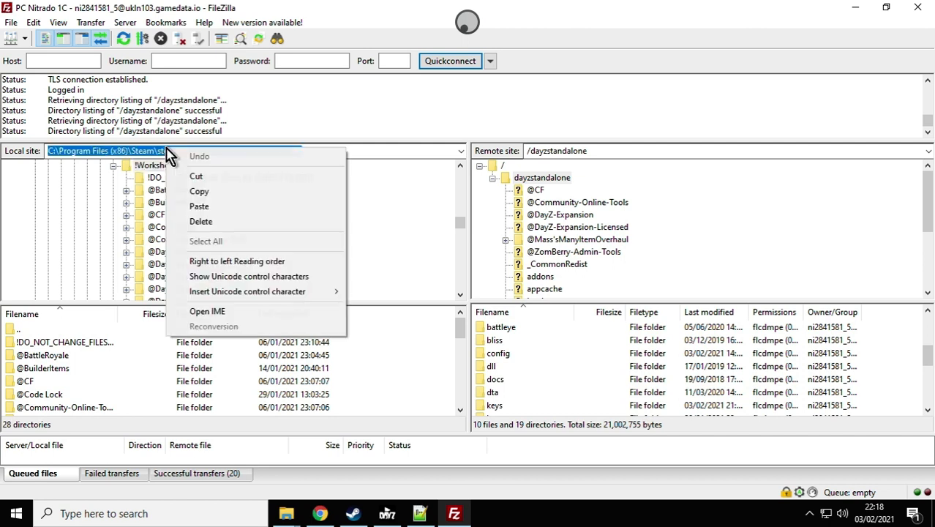
{"action": "left_click", "coordinate": [203, 208]}
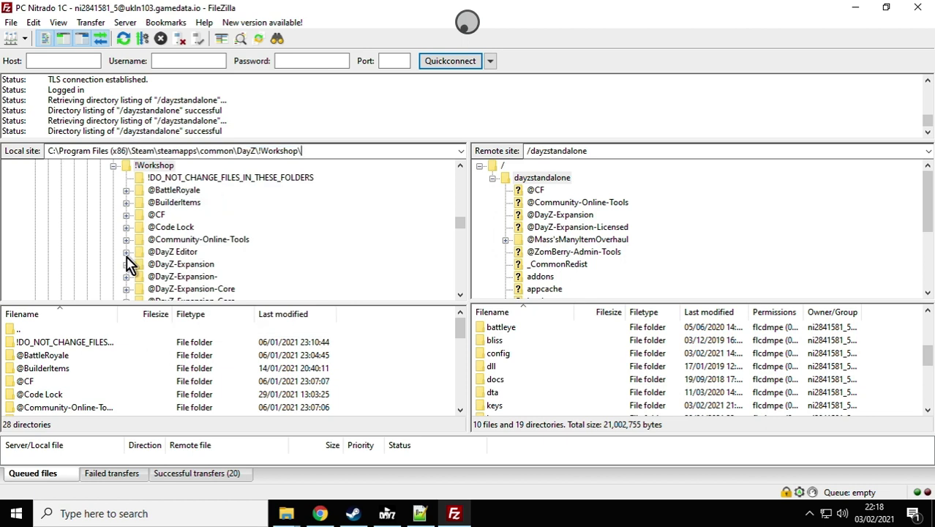
{"action": "left_click", "coordinate": [492, 178]}
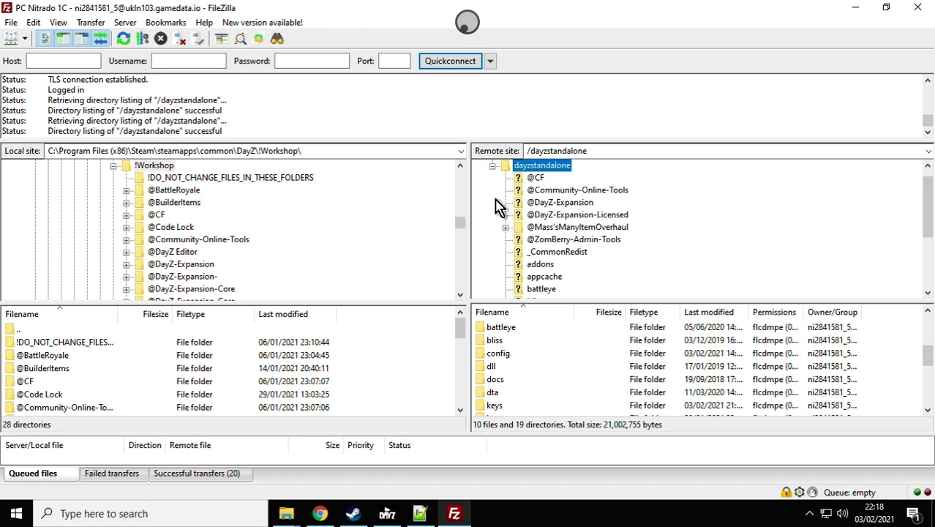
{"action": "scroll", "coordinate": [242, 220], "scroll_direction": "down", "scroll_amount": 2}
{"action": "scroll", "coordinate": [241, 227], "scroll_direction": "down", "scroll_amount": 2}
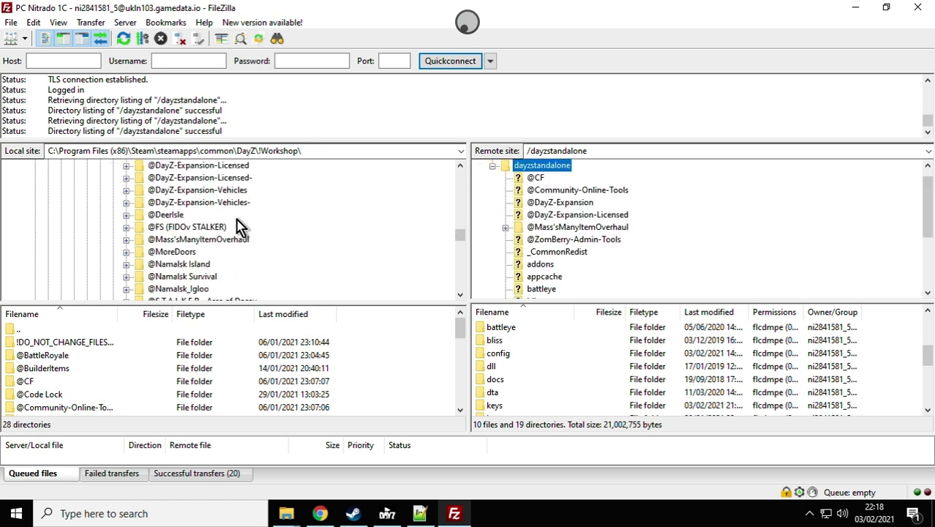
{"action": "scroll", "coordinate": [241, 227], "scroll_direction": "down", "scroll_amount": 3}
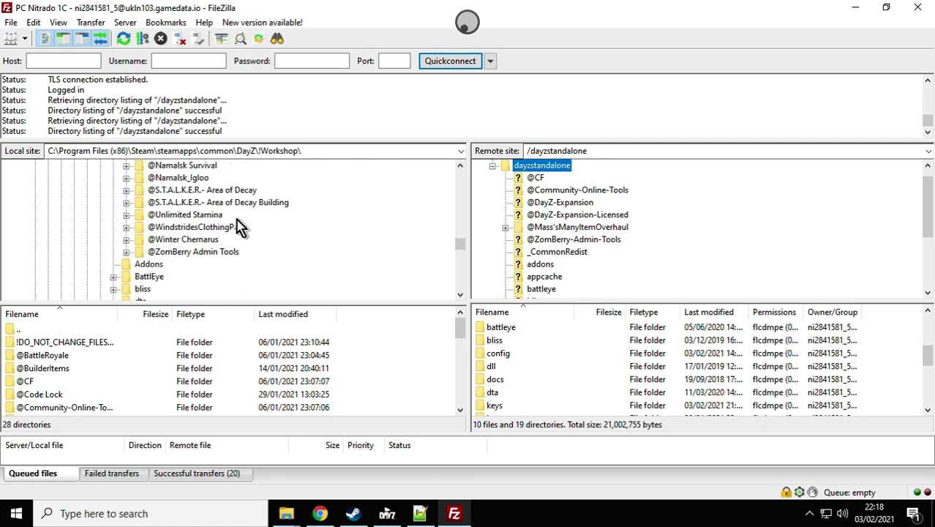
{"action": "left_click", "coordinate": [191, 227]}
{"action": "right_click", "coordinate": [193, 232]}
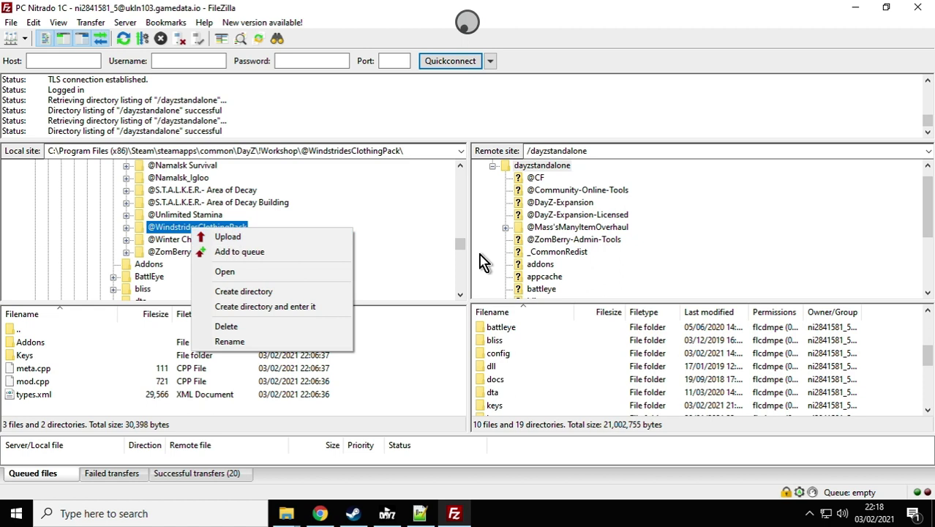
{"action": "left_click", "coordinate": [534, 166]}
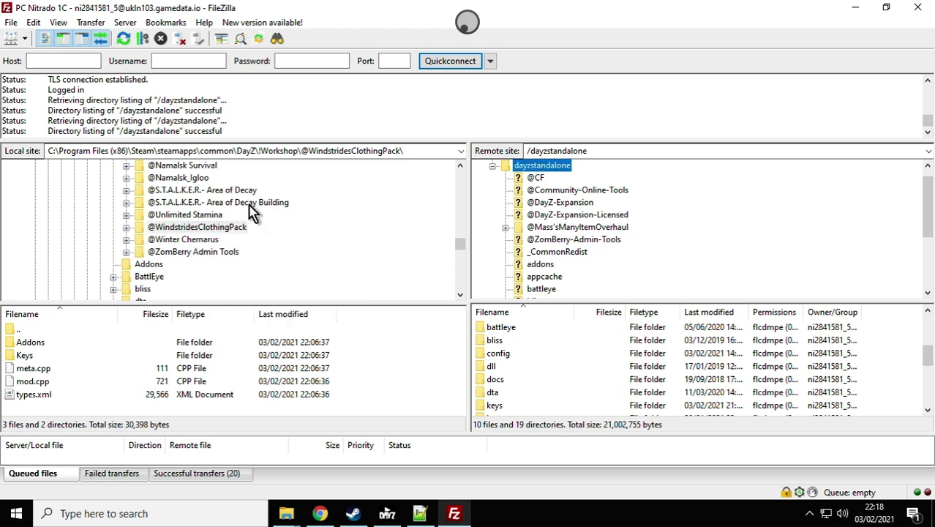
{"action": "left_click", "coordinate": [189, 232]}
{"action": "right_click", "coordinate": [190, 233]}
{"action": "left_click", "coordinate": [227, 237]}
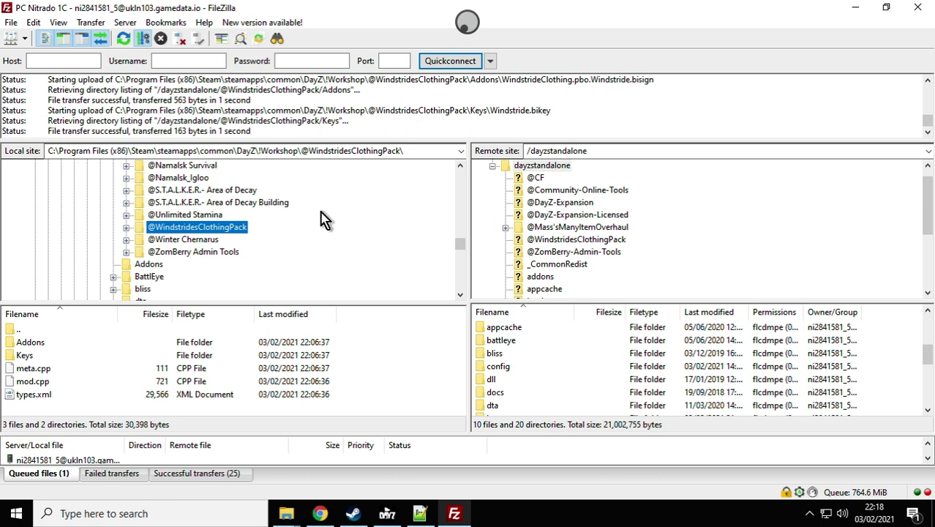
{"action": "left_click", "coordinate": [128, 227]}
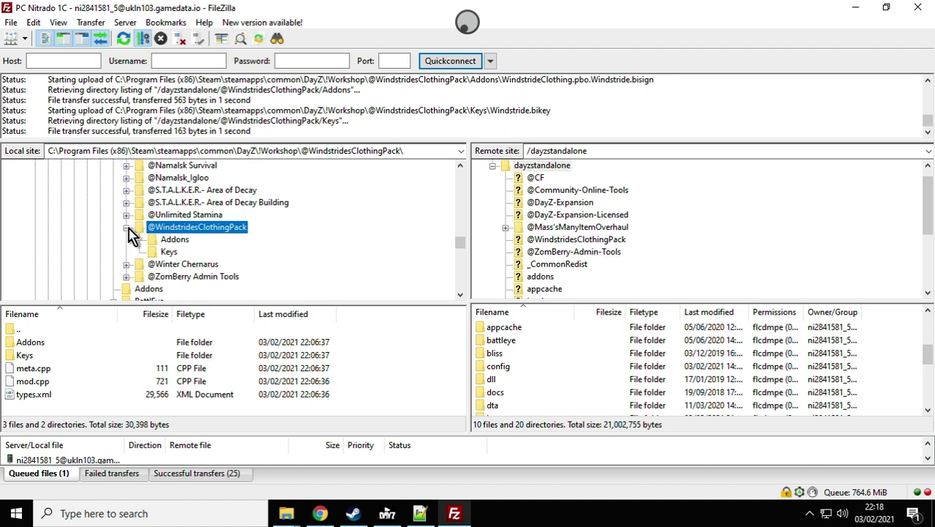
{"action": "left_click", "coordinate": [167, 252]}
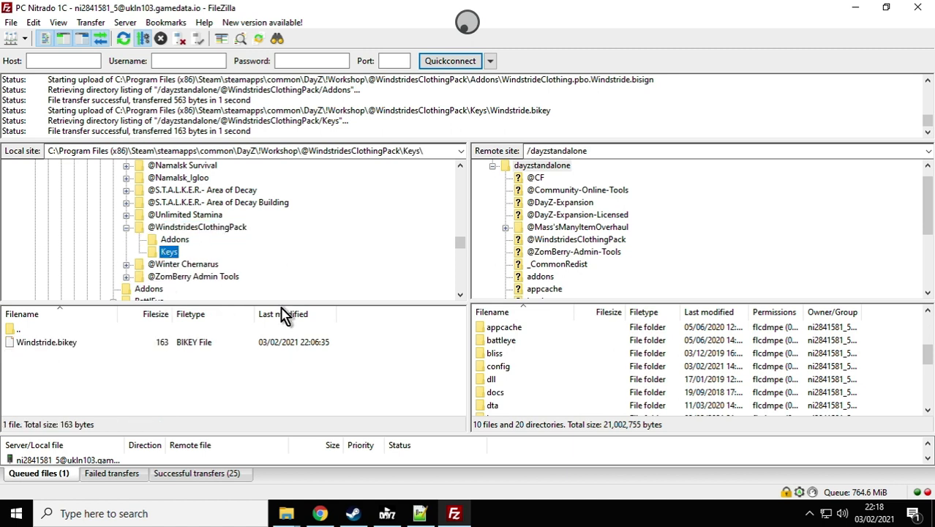
{"action": "left_click", "coordinate": [695, 241]}
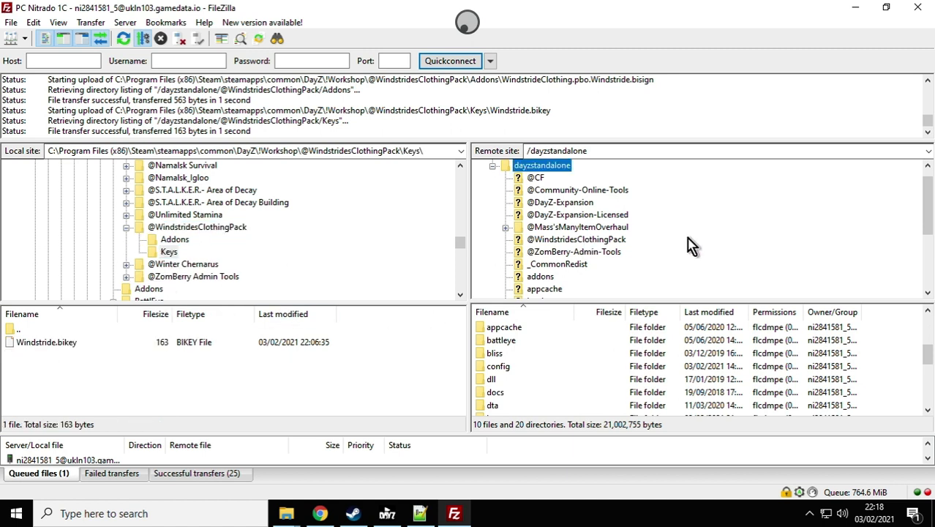
{"action": "scroll", "coordinate": [691, 242], "scroll_direction": "down", "scroll_amount": 4}
{"action": "scroll", "coordinate": [679, 247], "scroll_direction": "up", "scroll_amount": 1}
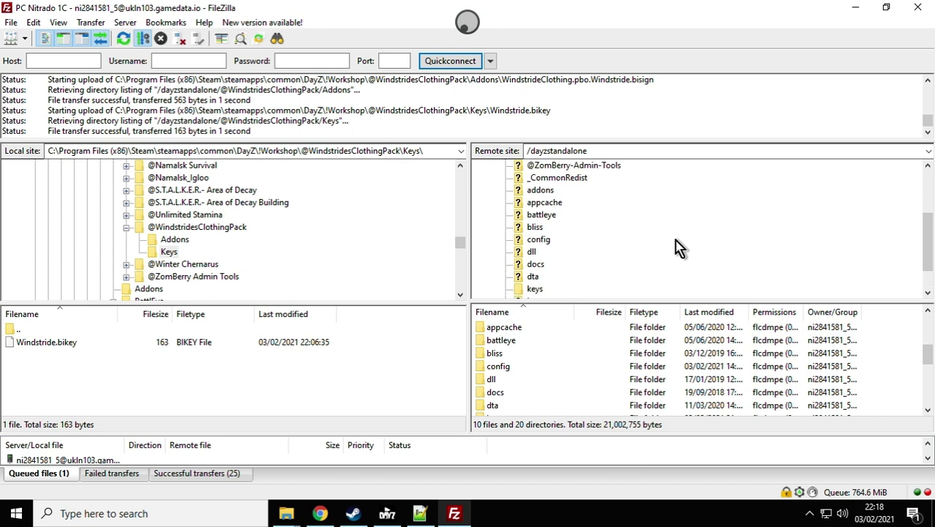
{"action": "scroll", "coordinate": [588, 246], "scroll_direction": "down", "scroll_amount": 1}
{"action": "left_click", "coordinate": [534, 253]}
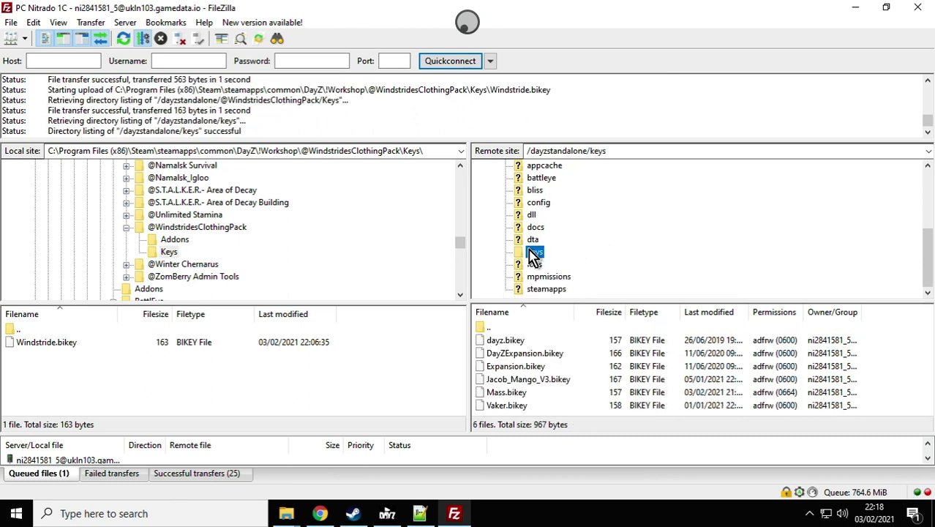
Upload Windstride.bikey from the mod's Keys folder to the server's keys folder.
{"action": "left_click", "coordinate": [52, 345]}
{"action": "right_click", "coordinate": [52, 345]}
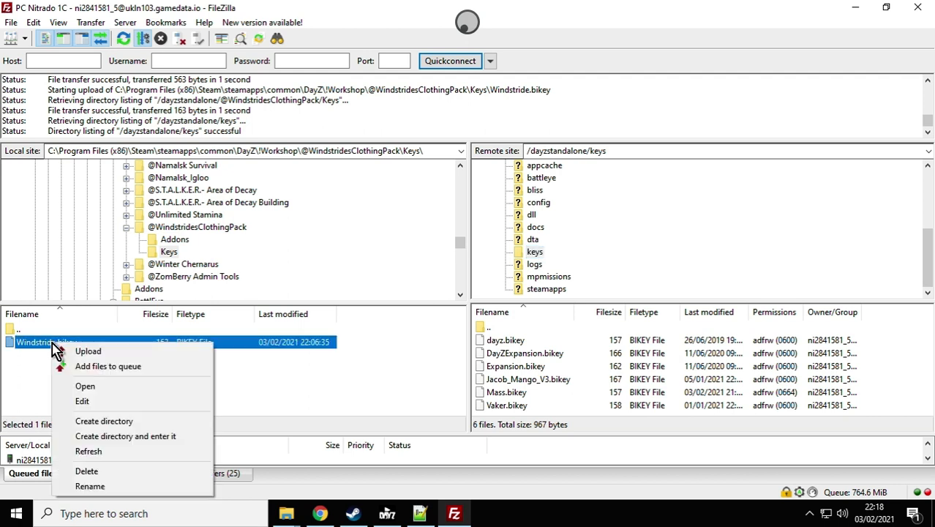
{"action": "left_click", "coordinate": [82, 352]}
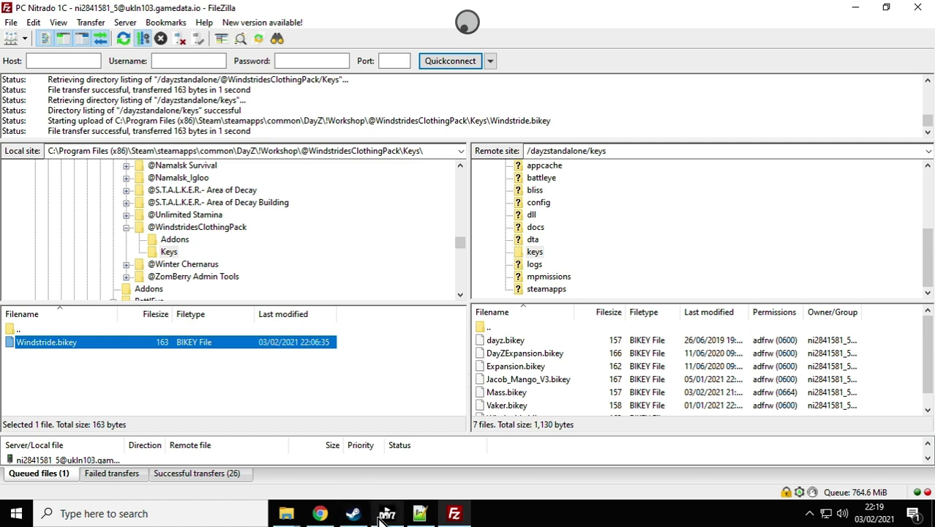
{"action": "mouse_move", "coordinate": [347, 520]}
{"action": "mouse_move", "coordinate": [304, 512]}
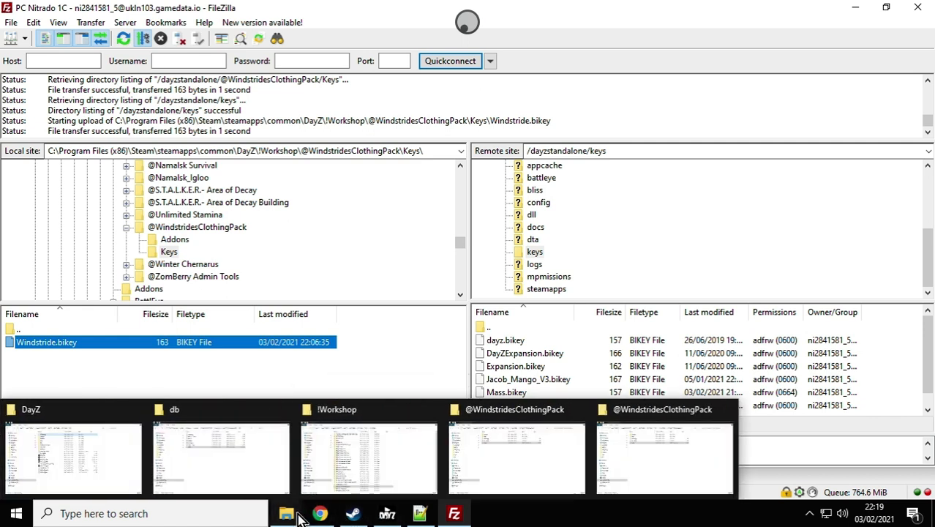
{"action": "left_click", "coordinate": [329, 459]}
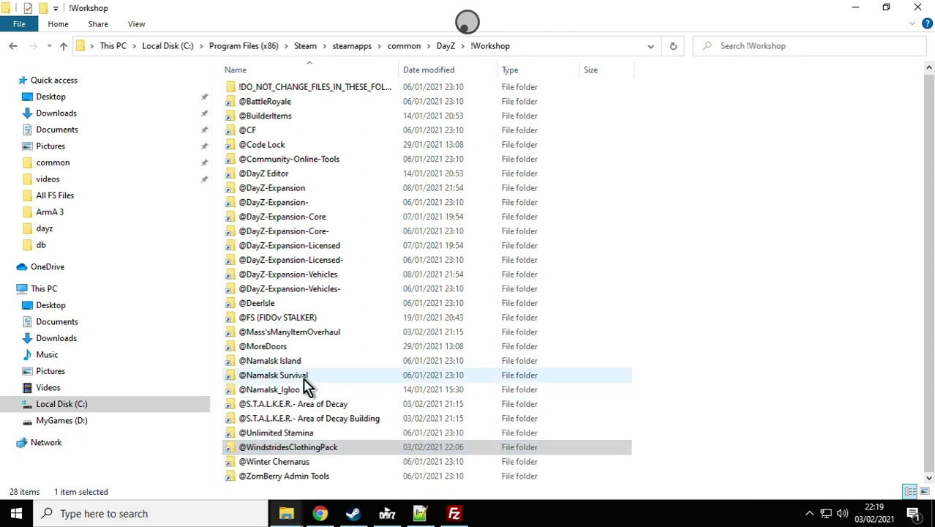
{"action": "double_click", "coordinate": [305, 448]}
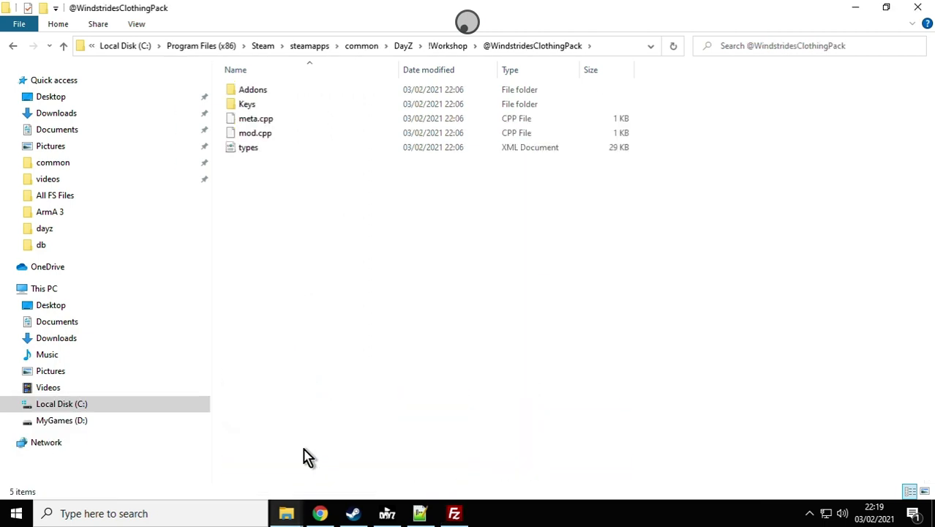
{"action": "left_click", "coordinate": [259, 152]}
{"action": "right_click", "coordinate": [259, 151]}
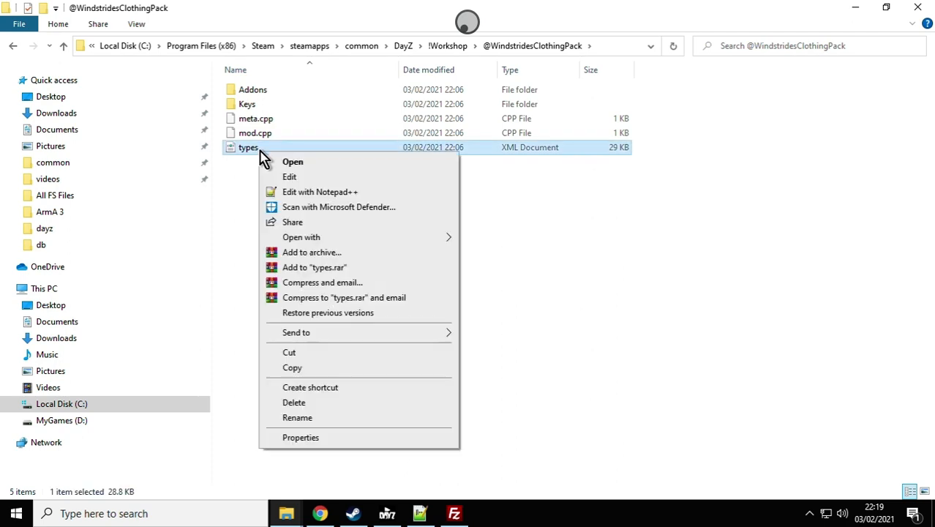
{"action": "left_click", "coordinate": [307, 191]}
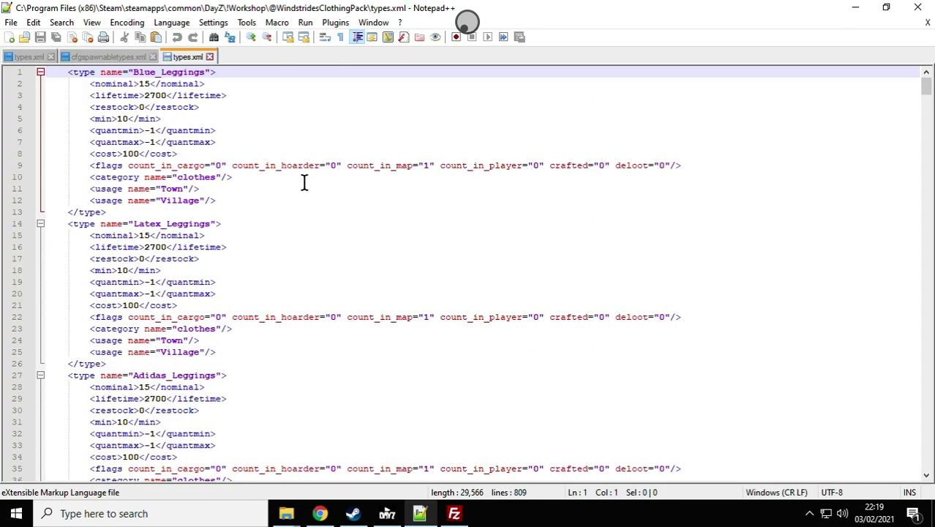
View the other open types.xml file, the mod's types.xml and the server's cfgspawnabletypes.xml.
{"action": "left_click", "coordinate": [41, 60]}
{"action": "left_click", "coordinate": [182, 59]}
{"action": "left_click", "coordinate": [147, 59]}
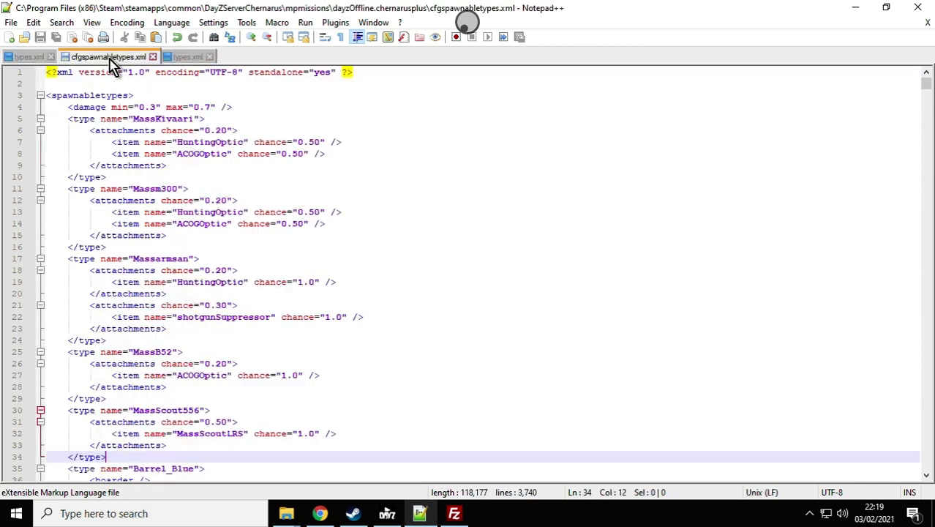
Close cfgspawnabletypes.xml and examine the item entries throughout the WindstridesClothingPack types.xml.
{"action": "left_click", "coordinate": [152, 57]}
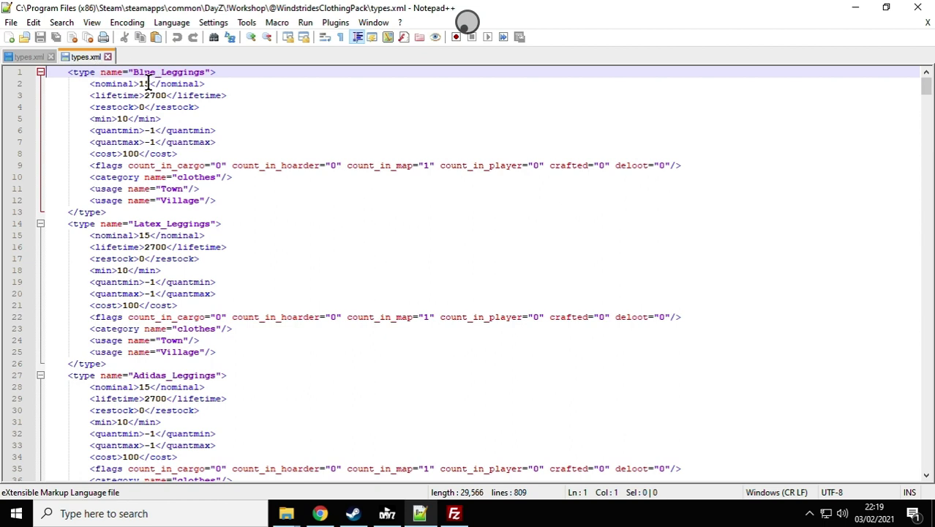
{"action": "left_click", "coordinate": [258, 93]}
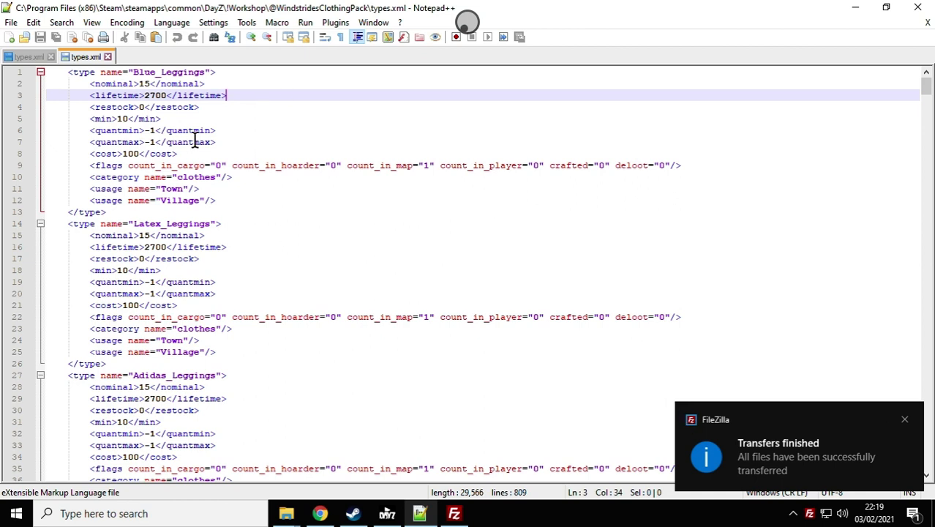
{"action": "scroll", "coordinate": [235, 176], "scroll_direction": "down", "scroll_amount": 2}
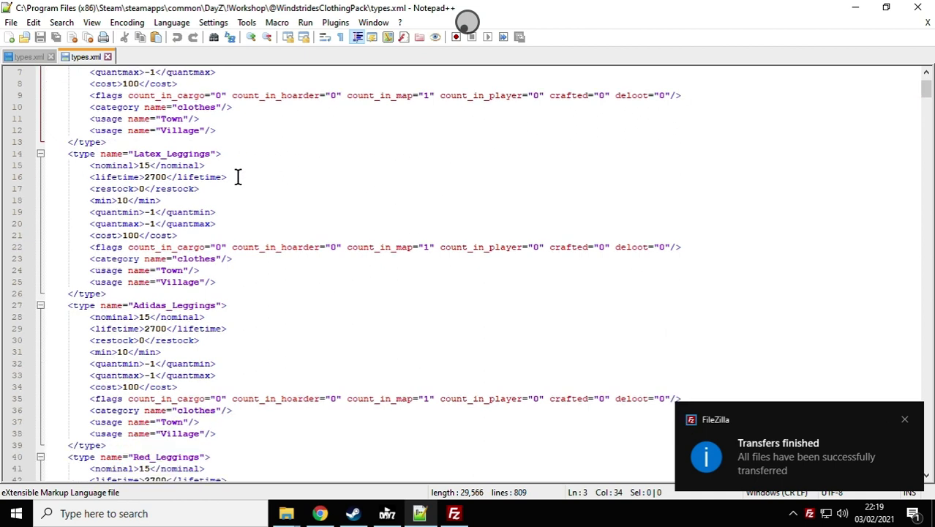
{"action": "scroll", "coordinate": [185, 196], "scroll_direction": "down", "scroll_amount": 3}
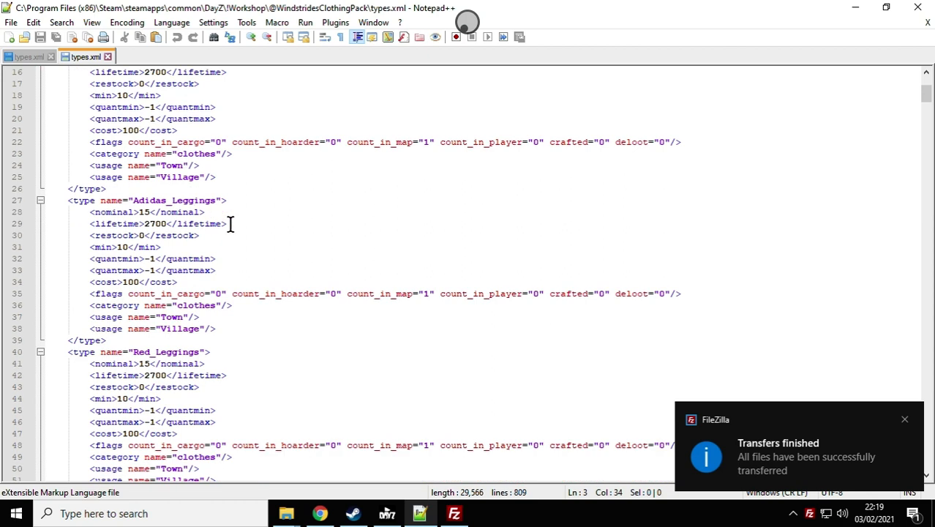
{"action": "scroll", "coordinate": [251, 239], "scroll_direction": "down", "scroll_amount": 4}
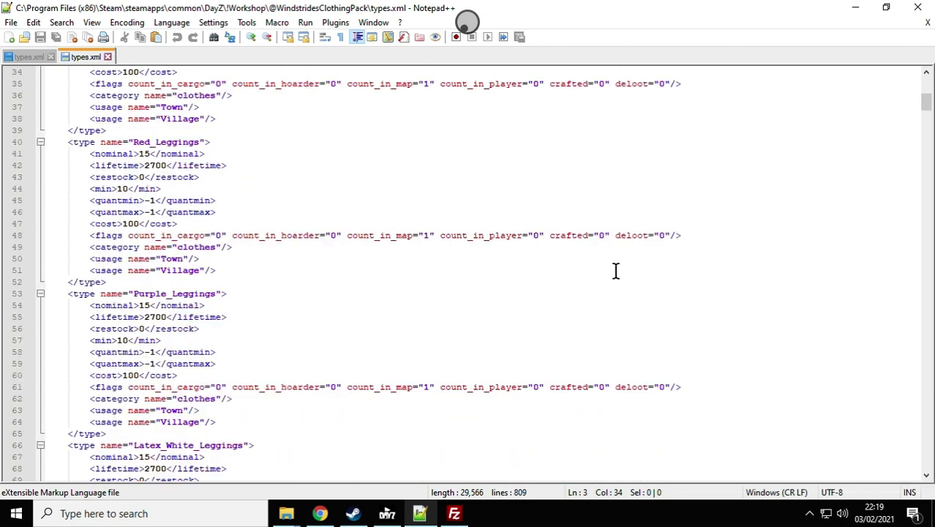
{"action": "left_click_drag", "start_coordinate": [926, 107], "coordinate": [895, 329]}
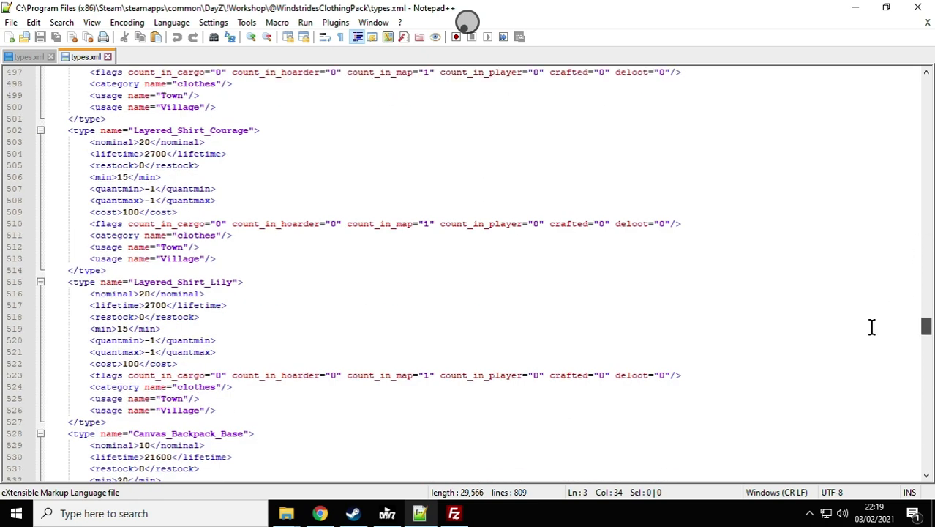
{"action": "scroll", "coordinate": [713, 329], "scroll_direction": "down", "scroll_amount": 20}
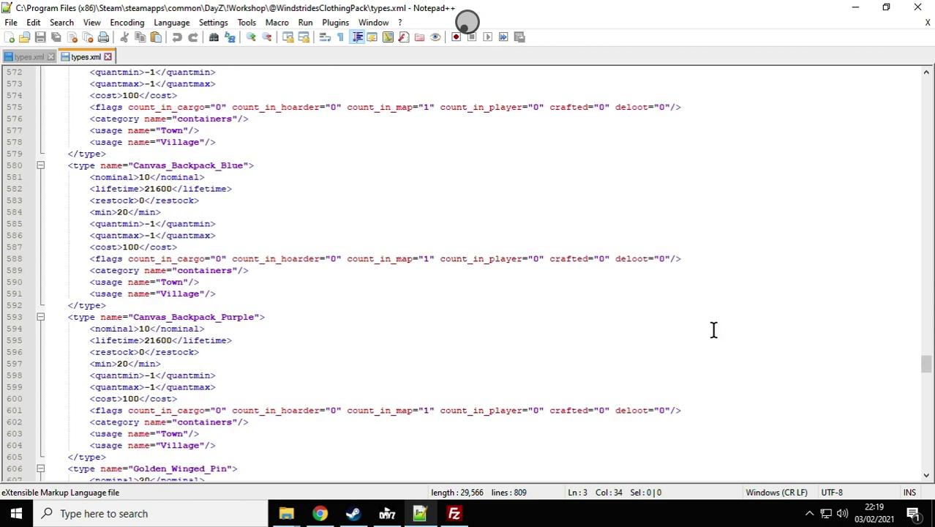
{"action": "scroll", "coordinate": [714, 329], "scroll_direction": "down", "scroll_amount": 8}
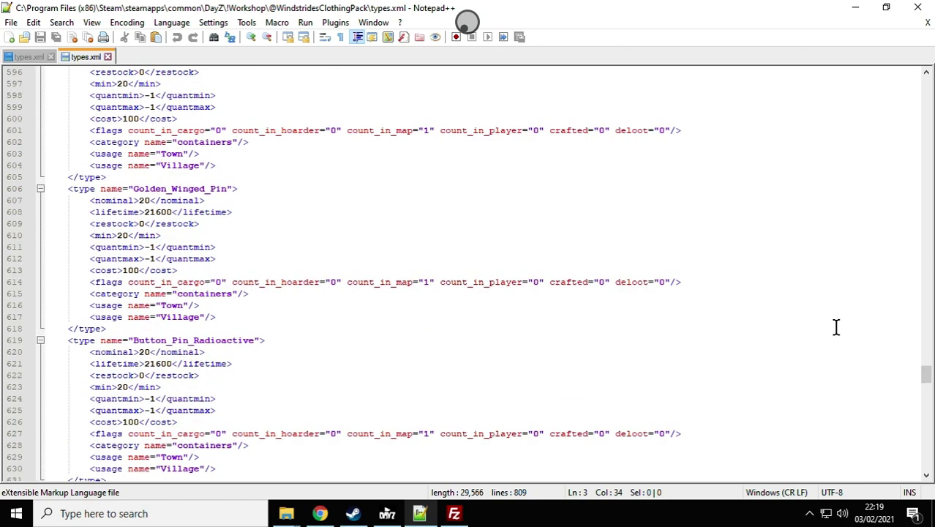
{"action": "left_click_drag", "start_coordinate": [927, 375], "coordinate": [917, 50]}
{"action": "left_click_drag", "start_coordinate": [927, 381], "coordinate": [918, 78]}
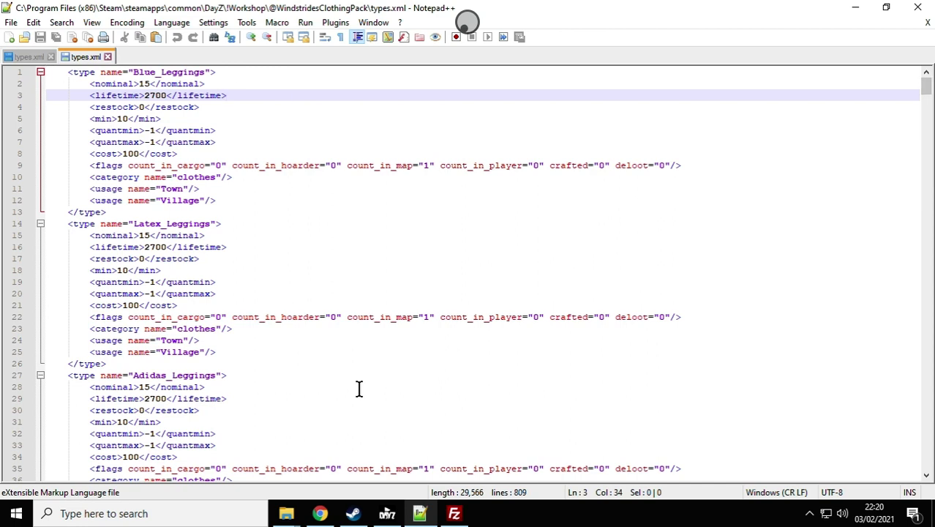
Switch to the Nitrado web interface in Chrome, open the File Browser and go from the root into the dayzstandalone folder.
{"action": "left_click", "coordinate": [322, 515]}
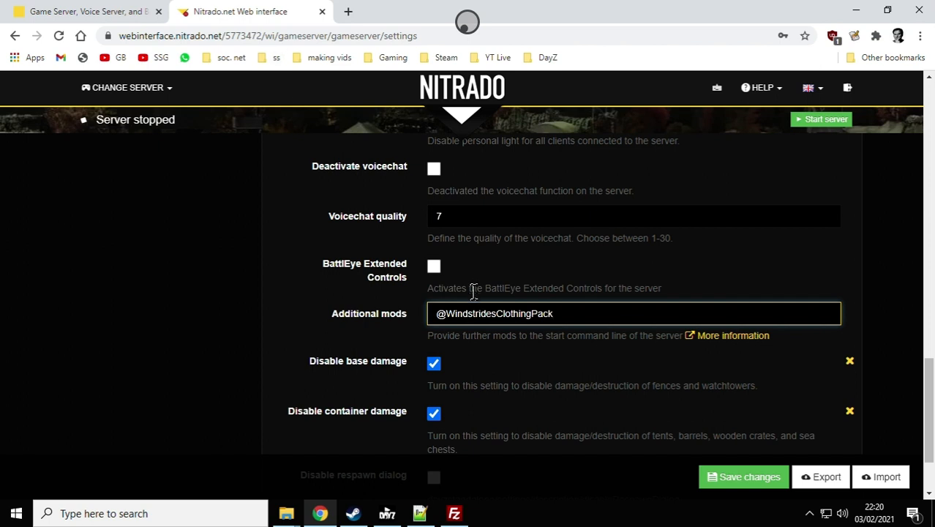
{"action": "scroll", "coordinate": [566, 289], "scroll_direction": "up", "scroll_amount": 15}
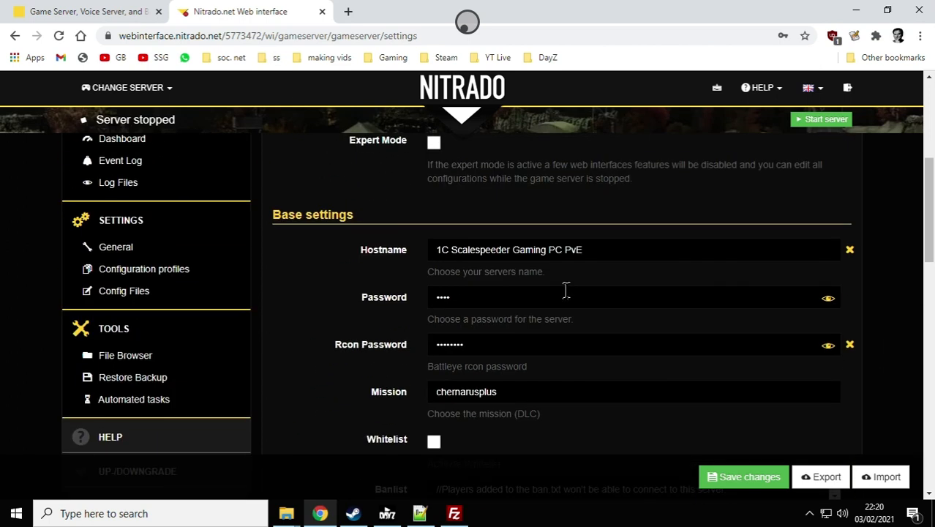
{"action": "scroll", "coordinate": [562, 293], "scroll_direction": "up", "scroll_amount": 1}
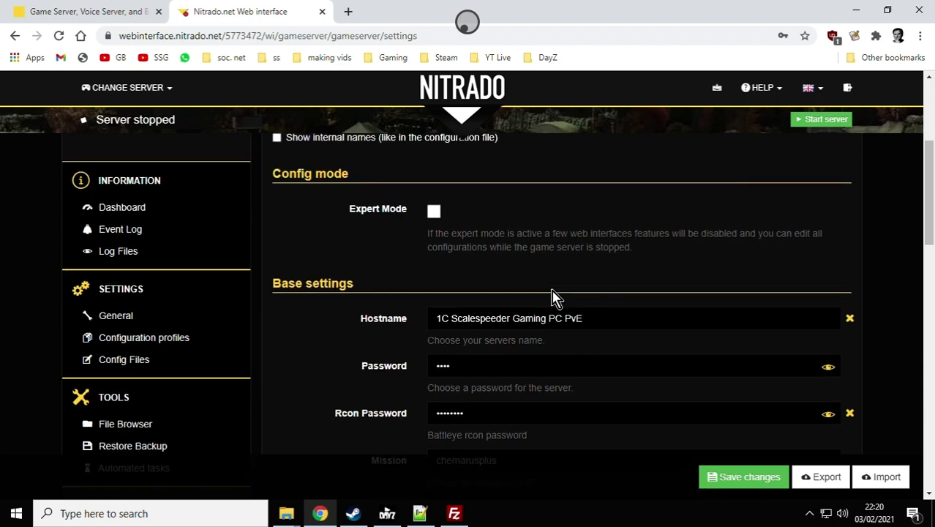
{"action": "scroll", "coordinate": [135, 380], "scroll_direction": "down", "scroll_amount": 1}
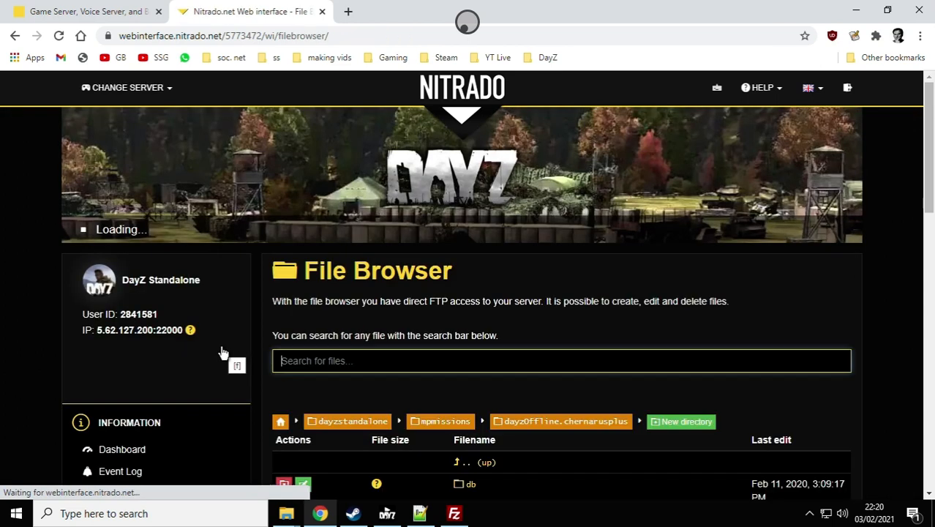
{"action": "scroll", "coordinate": [380, 334], "scroll_direction": "down", "scroll_amount": 3}
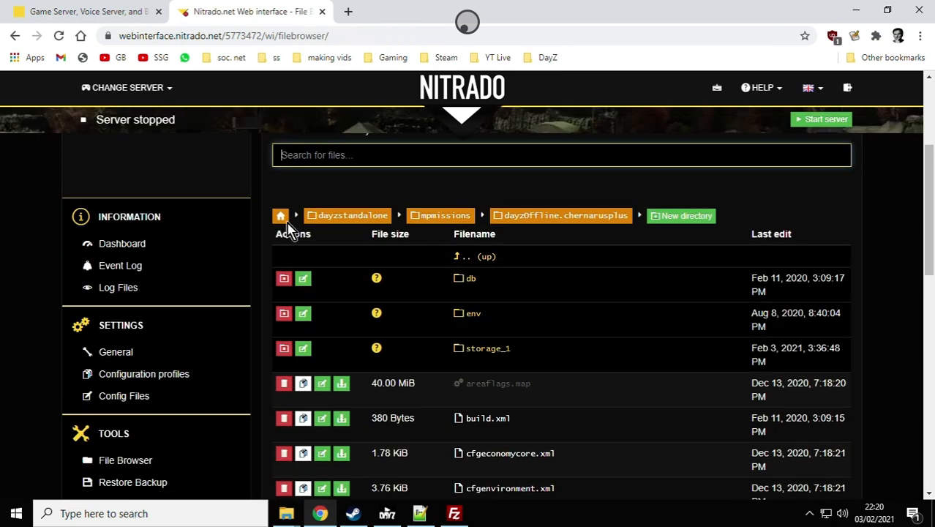
{"action": "left_click", "coordinate": [281, 221]}
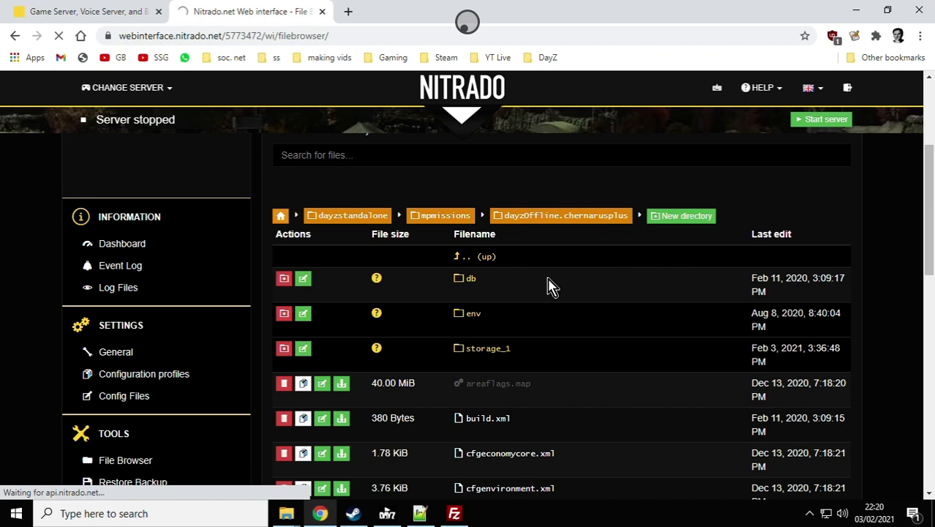
{"action": "scroll", "coordinate": [571, 300], "scroll_direction": "down", "scroll_amount": 2}
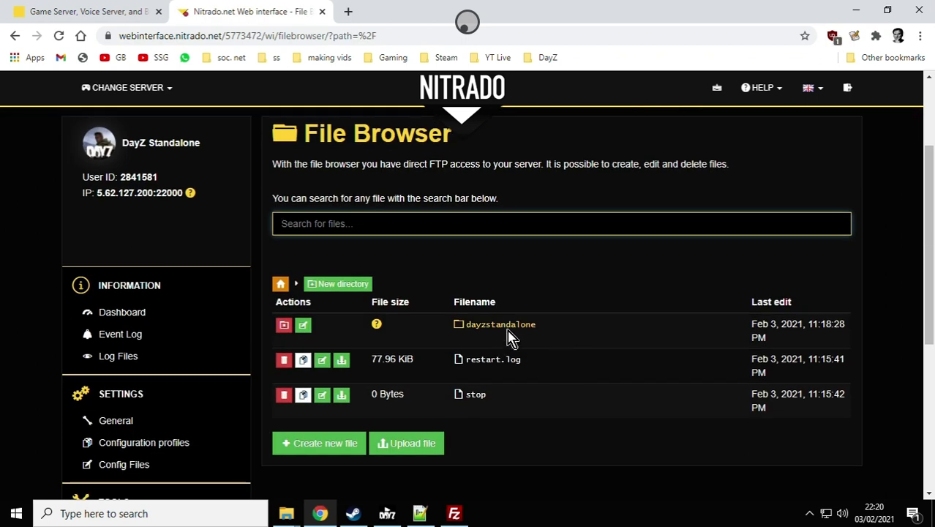
{"action": "left_click", "coordinate": [510, 329]}
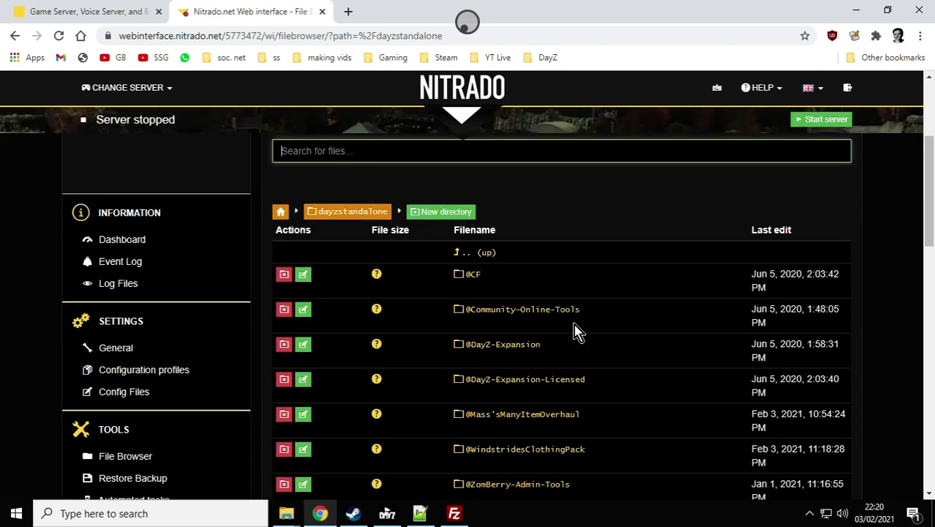
Open mpmissions, dayzOffline.chernarusplus and its db folder to locate the server's types.xml.
{"action": "scroll", "coordinate": [574, 331], "scroll_direction": "down", "scroll_amount": 9}
{"action": "scroll", "coordinate": [575, 331], "scroll_direction": "down", "scroll_amount": 1}
{"action": "left_click", "coordinate": [500, 227]}
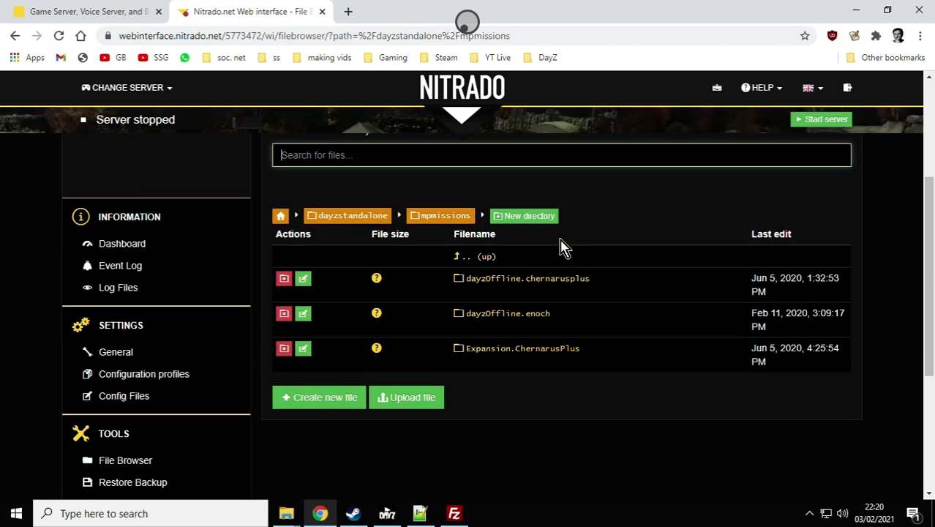
{"action": "left_click", "coordinate": [544, 285]}
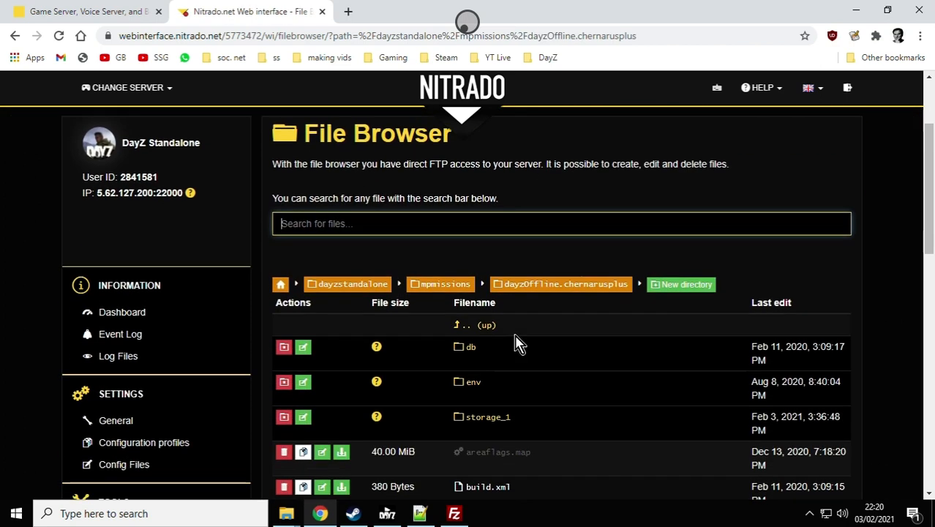
{"action": "left_click", "coordinate": [471, 351]}
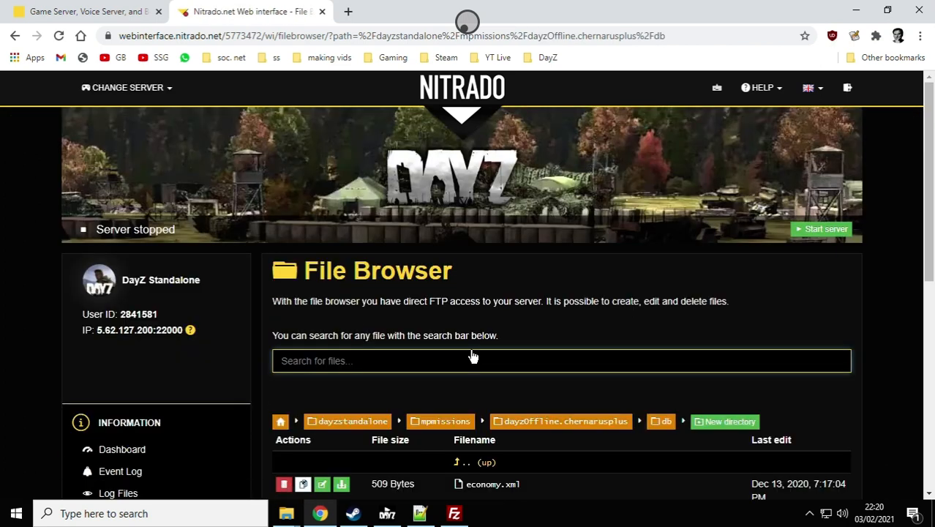
{"action": "scroll", "coordinate": [472, 354], "scroll_direction": "down", "scroll_amount": 2}
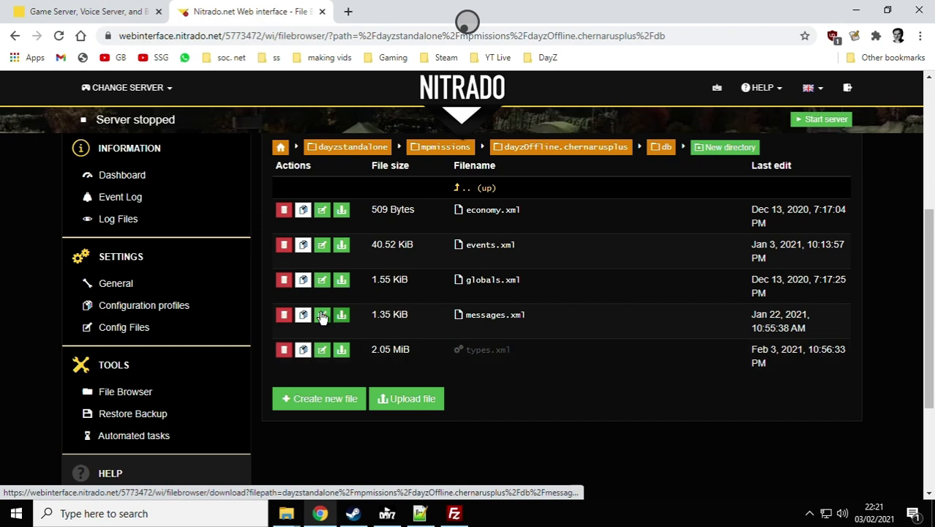
Switch to Notepad++ and insert a blank line above the Mass_PressVestBlack entry in the server's types.xml.
{"action": "mouse_move", "coordinate": [319, 511]}
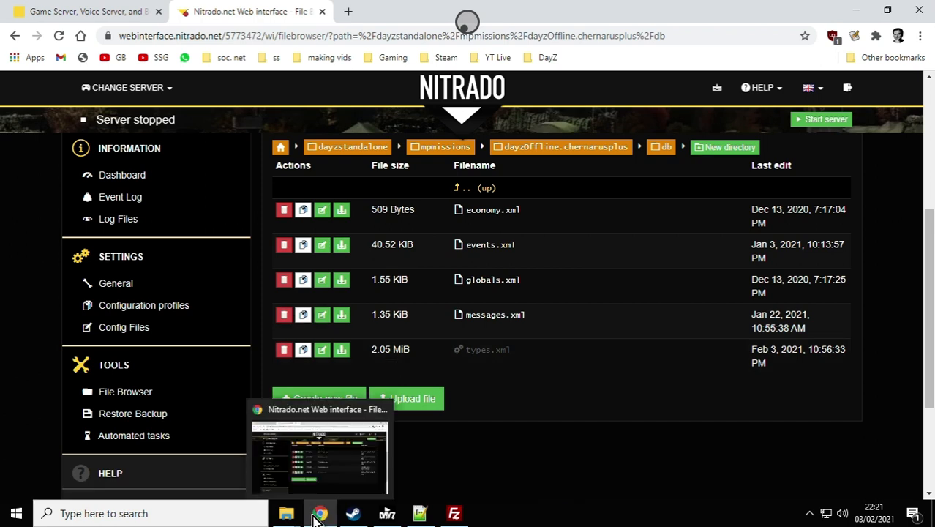
{"action": "mouse_move", "coordinate": [420, 511]}
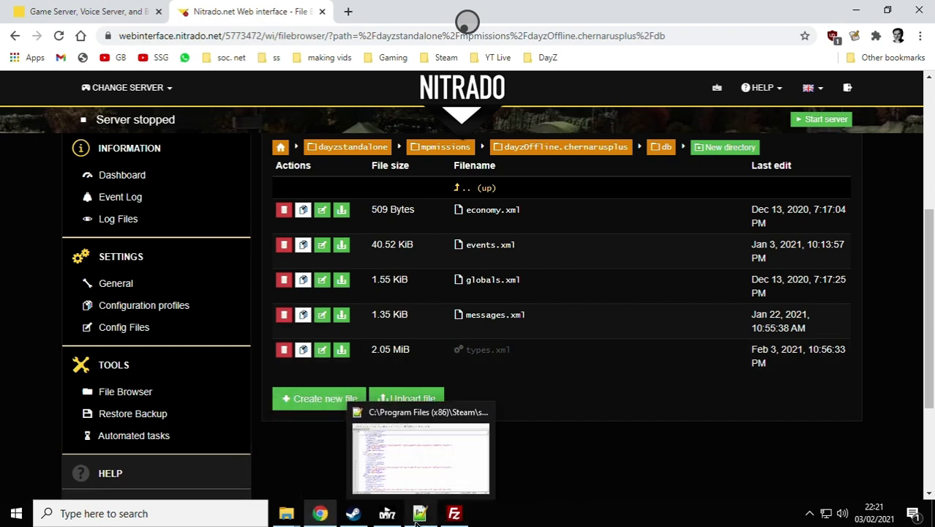
{"action": "left_click", "coordinate": [423, 464]}
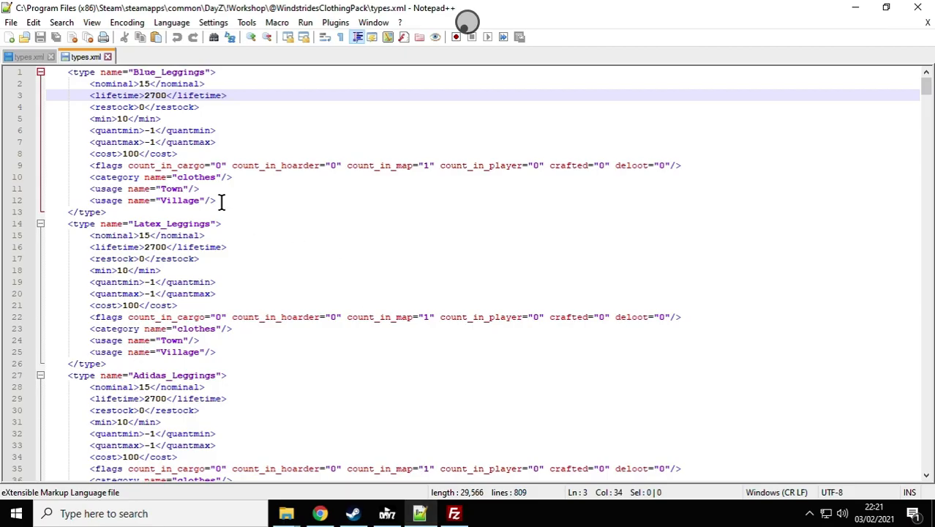
{"action": "left_click", "coordinate": [28, 56]}
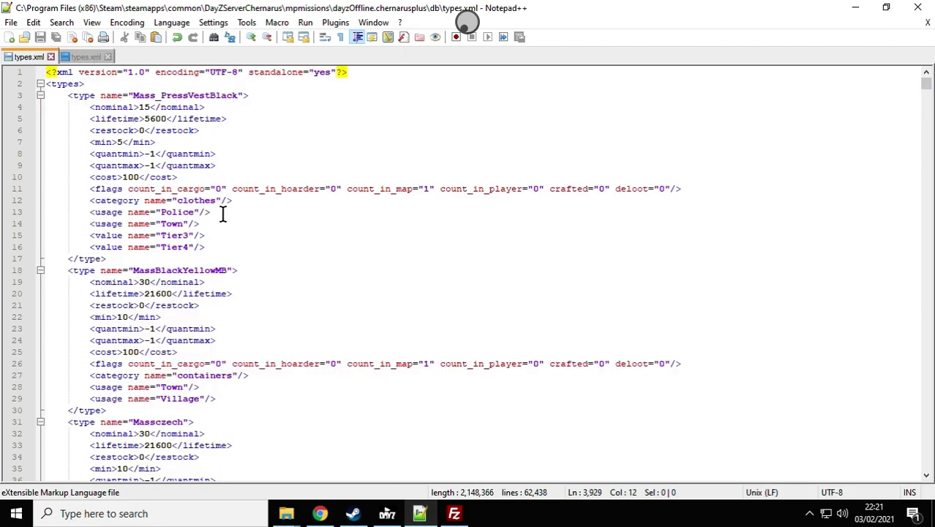
{"action": "left_click", "coordinate": [67, 98]}
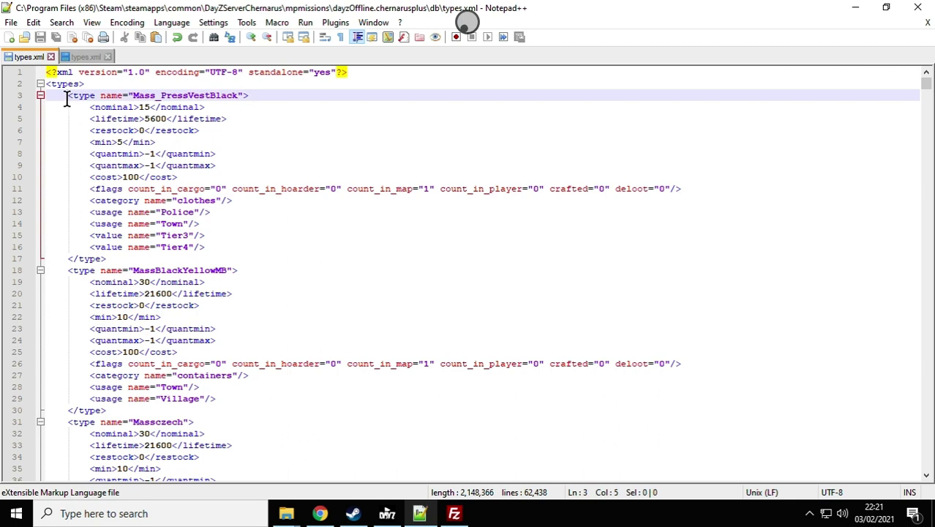
{"action": "key", "text": "Return"}
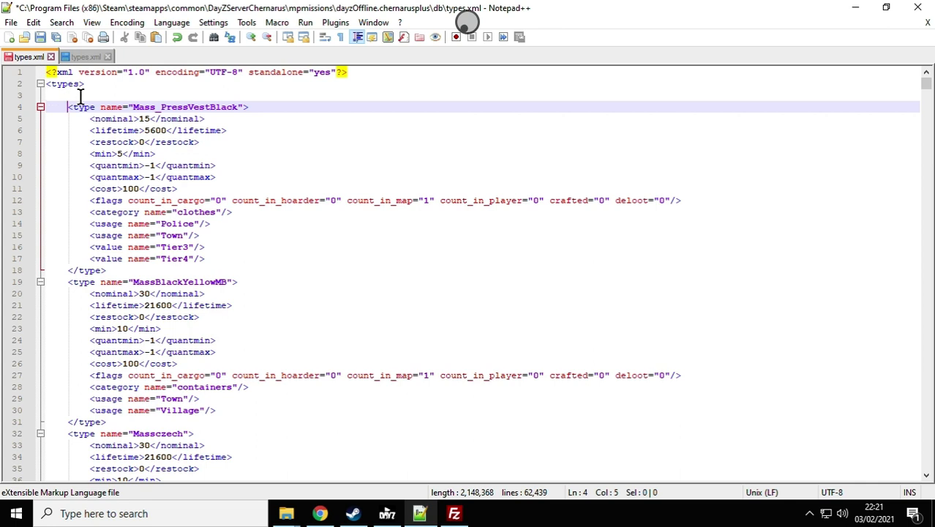
Copy the entire contents of the WindstridesClothingPack types.xml.
{"action": "left_click", "coordinate": [86, 57]}
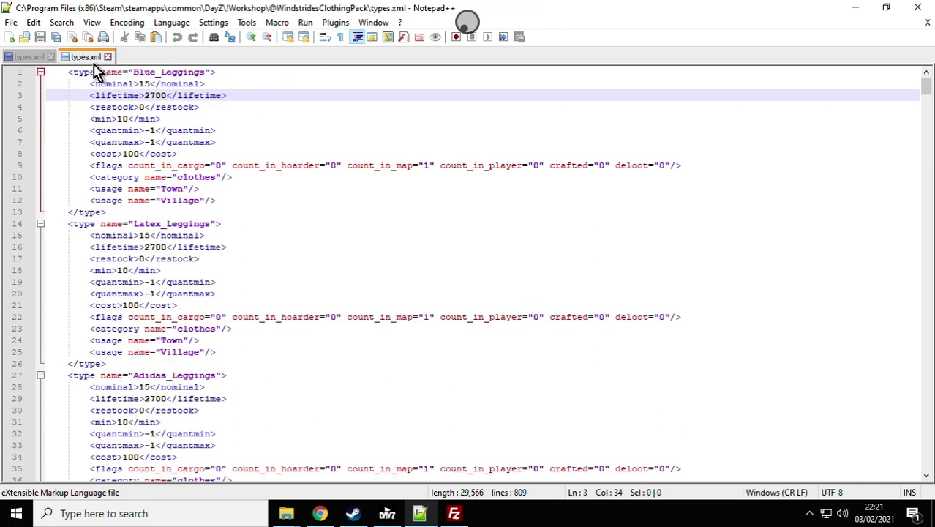
{"action": "left_click", "coordinate": [116, 133]}
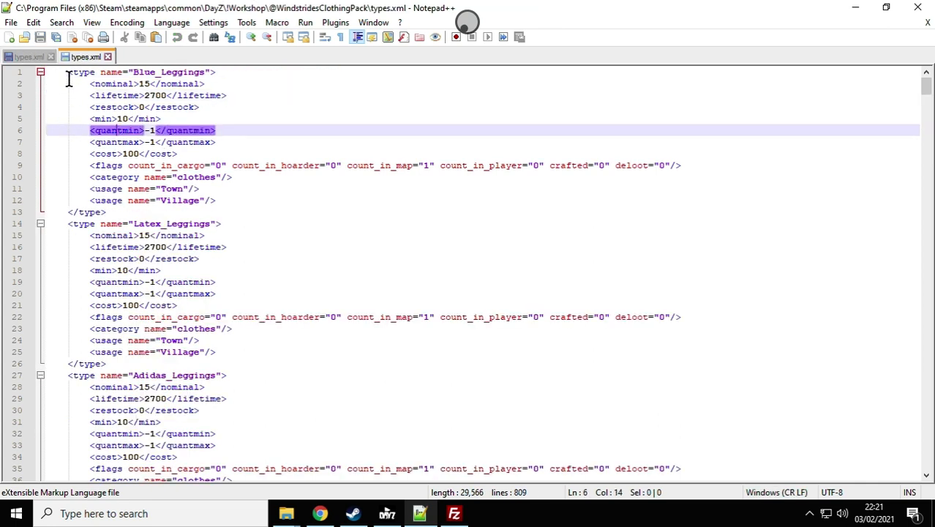
{"action": "right_click", "coordinate": [103, 100]}
{"action": "left_click", "coordinate": [152, 168]}
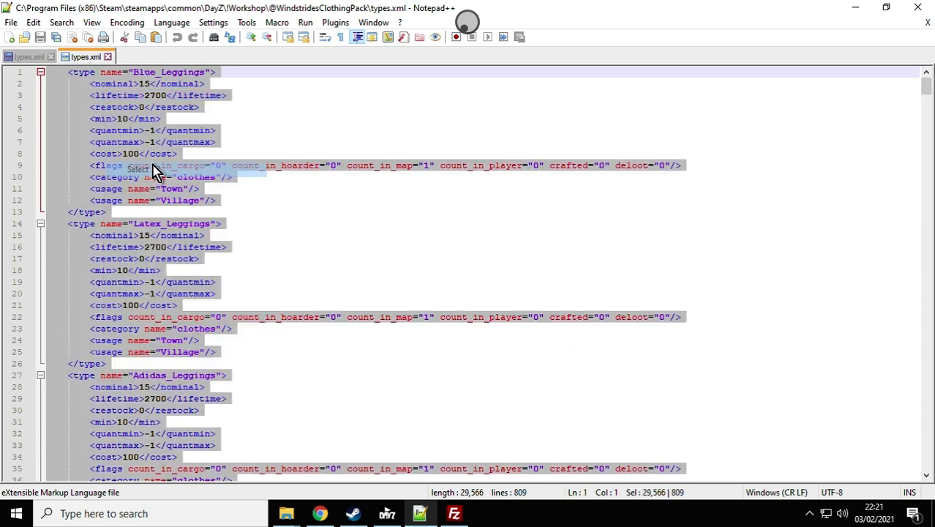
{"action": "right_click", "coordinate": [154, 170]}
{"action": "left_click", "coordinate": [188, 187]}
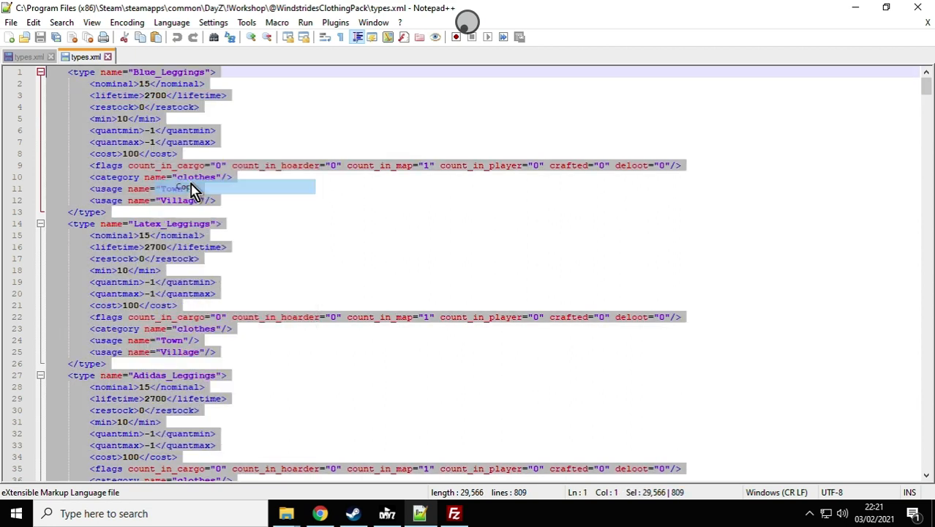
Paste the copied mod entries into the server's types.xml on the blank line below the opening types tag.
{"action": "left_click", "coordinate": [27, 57]}
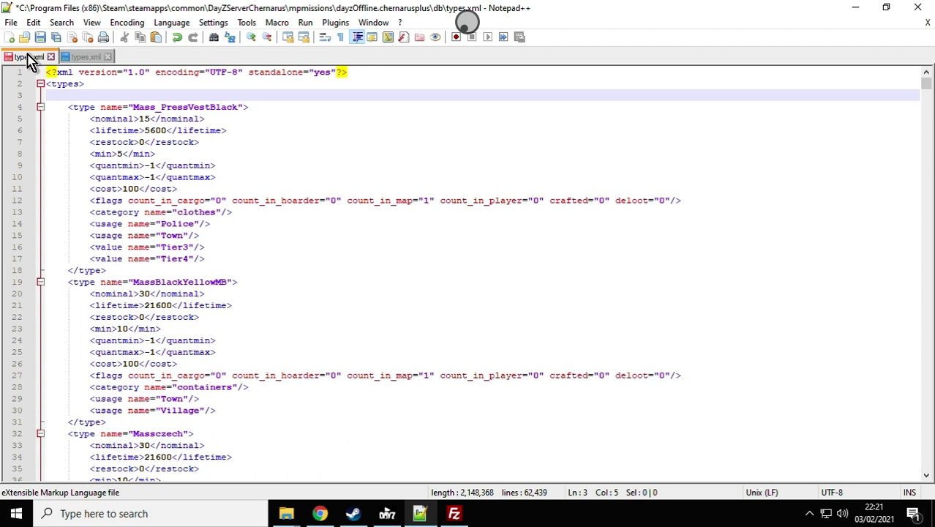
{"action": "right_click", "coordinate": [86, 98]}
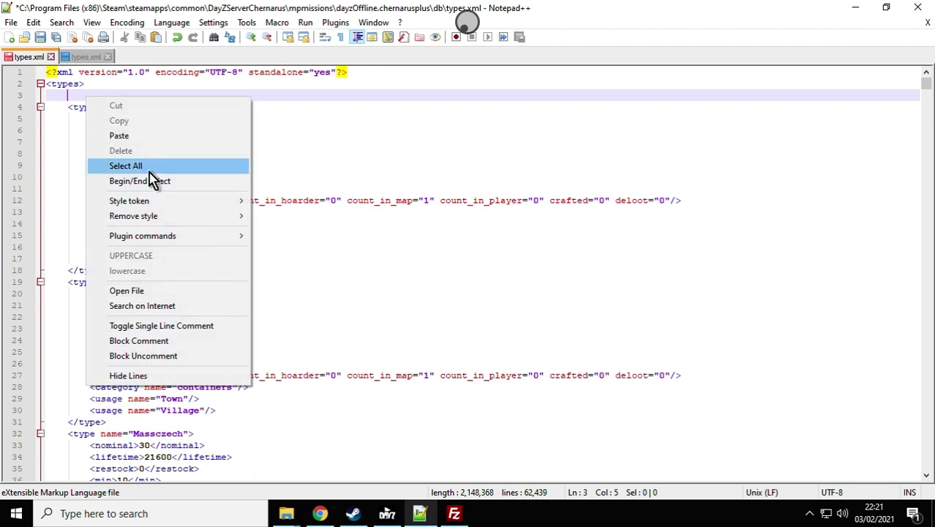
{"action": "left_click", "coordinate": [139, 143]}
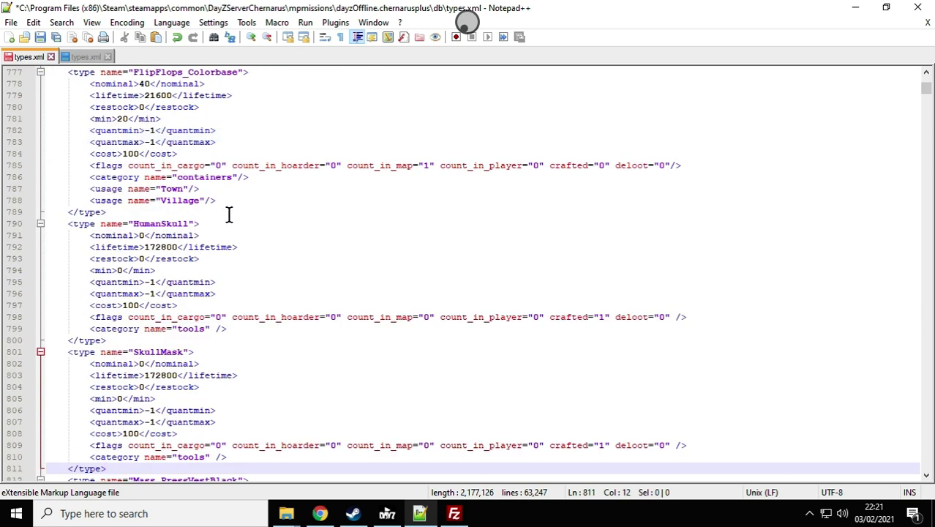
{"action": "scroll", "coordinate": [136, 119], "scroll_direction": "up", "scroll_amount": 4}
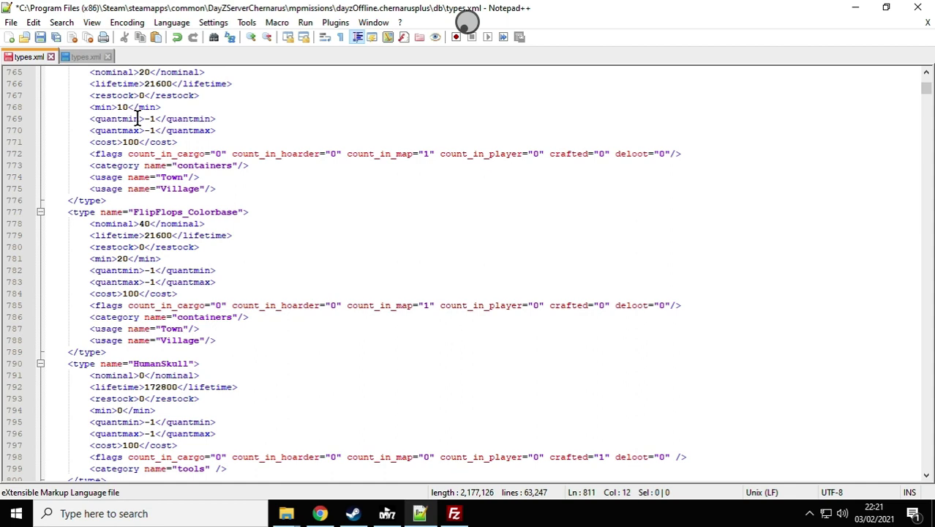
Save the merged types.xml and upload it from the local db folder to the server's db directory in the Nitrado file browser.
{"action": "left_click", "coordinate": [41, 37]}
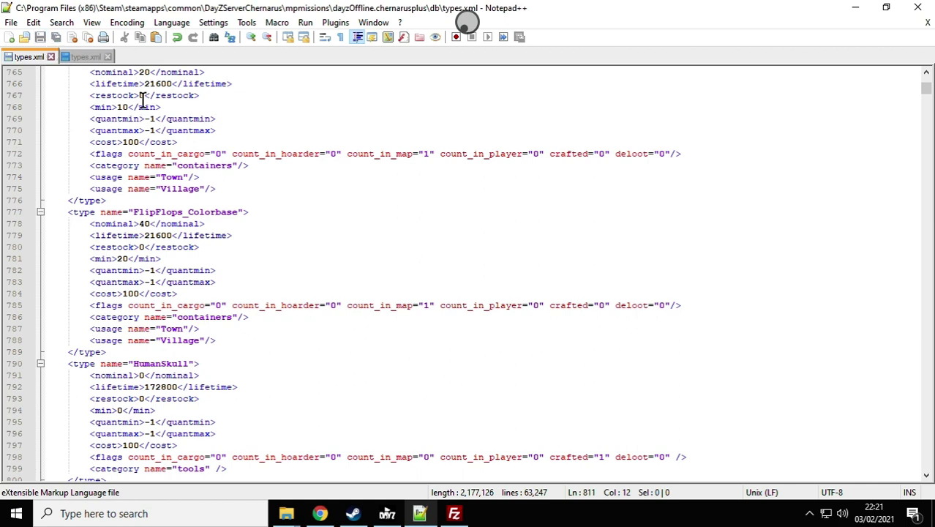
{"action": "left_click", "coordinate": [321, 514]}
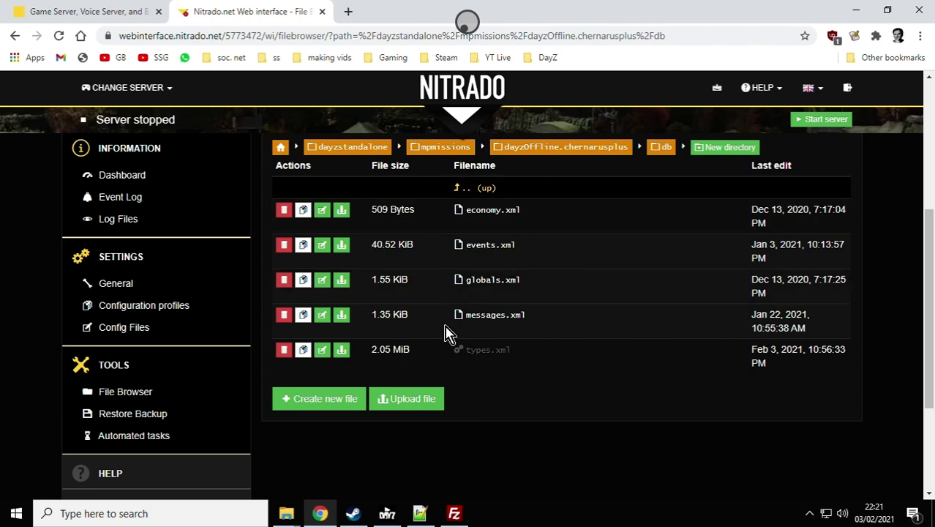
{"action": "left_click", "coordinate": [423, 401]}
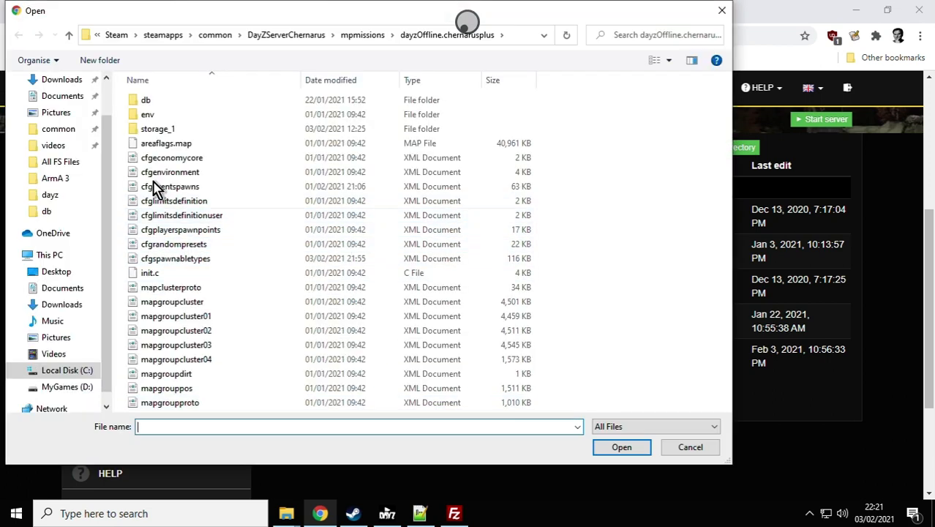
{"action": "double_click", "coordinate": [149, 102]}
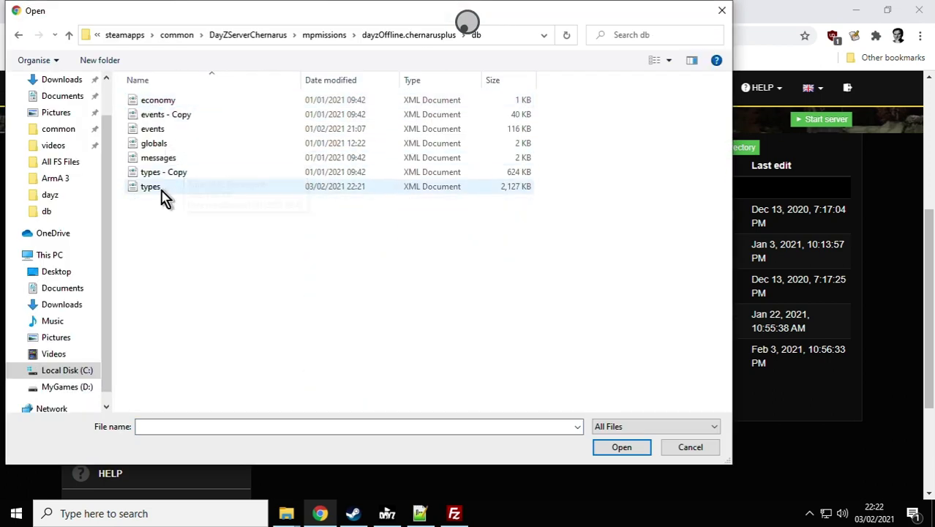
{"action": "left_click", "coordinate": [150, 188]}
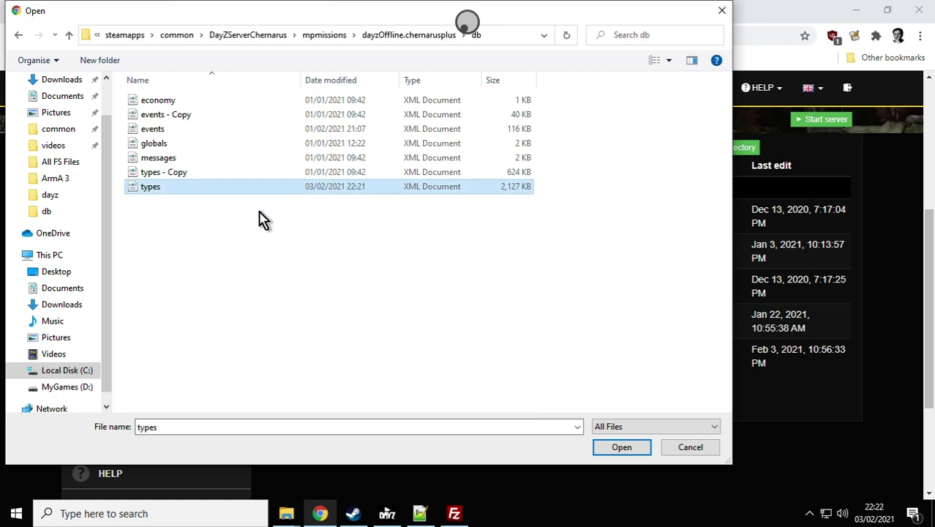
{"action": "left_click", "coordinate": [621, 447]}
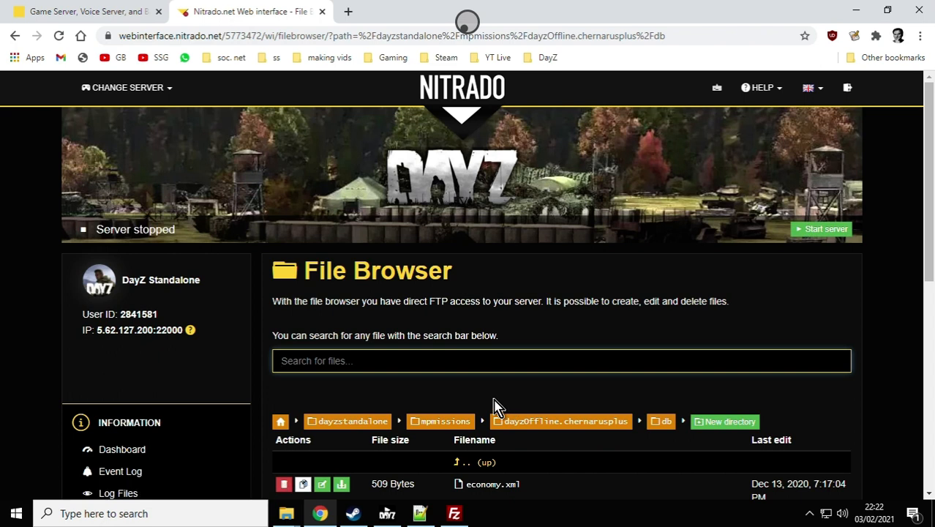
{"action": "scroll", "coordinate": [498, 408], "scroll_direction": "down", "scroll_amount": 2}
{"action": "scroll", "coordinate": [495, 404], "scroll_direction": "down", "scroll_amount": 1}
{"action": "scroll", "coordinate": [495, 405], "scroll_direction": "up", "scroll_amount": 2}
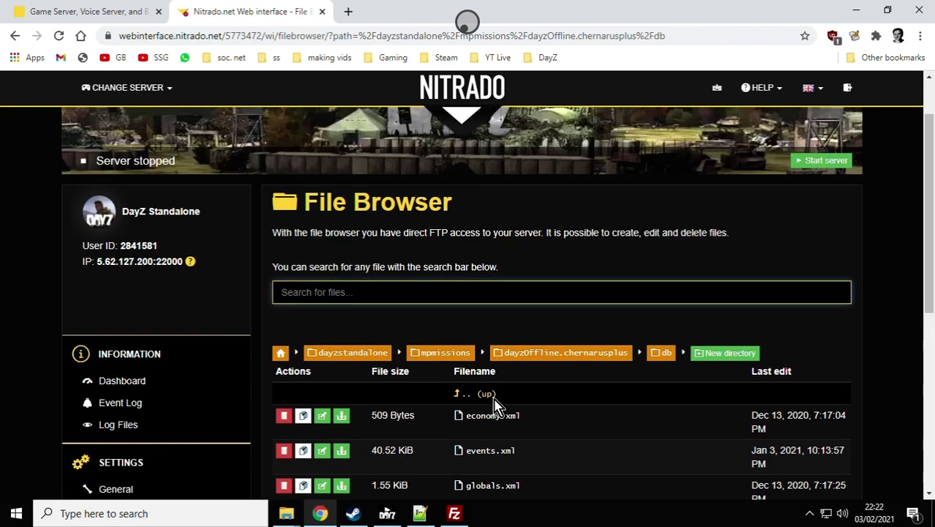
{"action": "scroll", "coordinate": [495, 404], "scroll_direction": "down", "scroll_amount": 1}
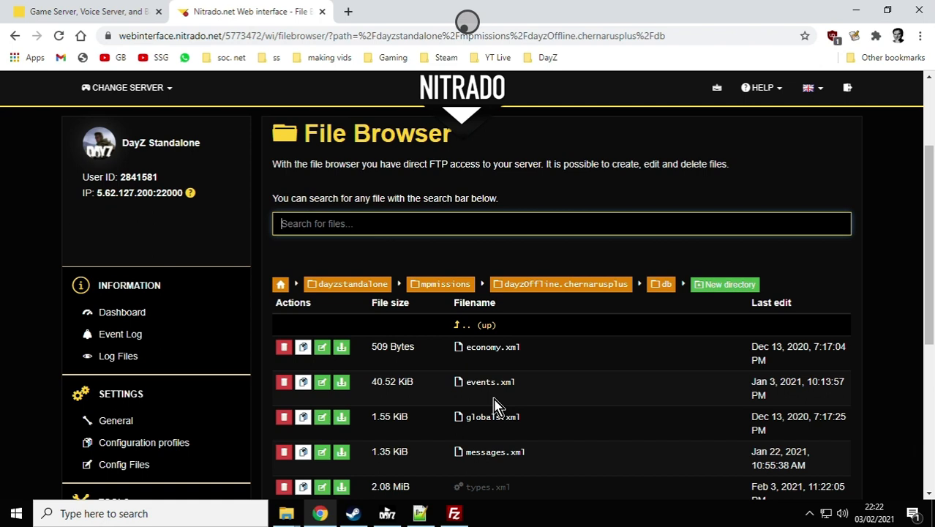
Start the stopped DayZ server and confirm the start command.
{"action": "scroll", "coordinate": [495, 405], "scroll_direction": "up", "scroll_amount": 1}
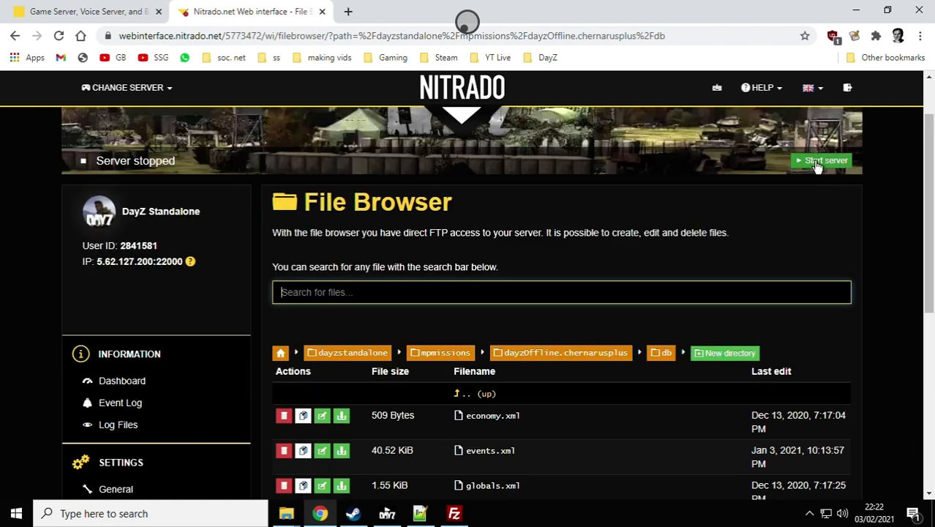
{"action": "left_click", "coordinate": [818, 166]}
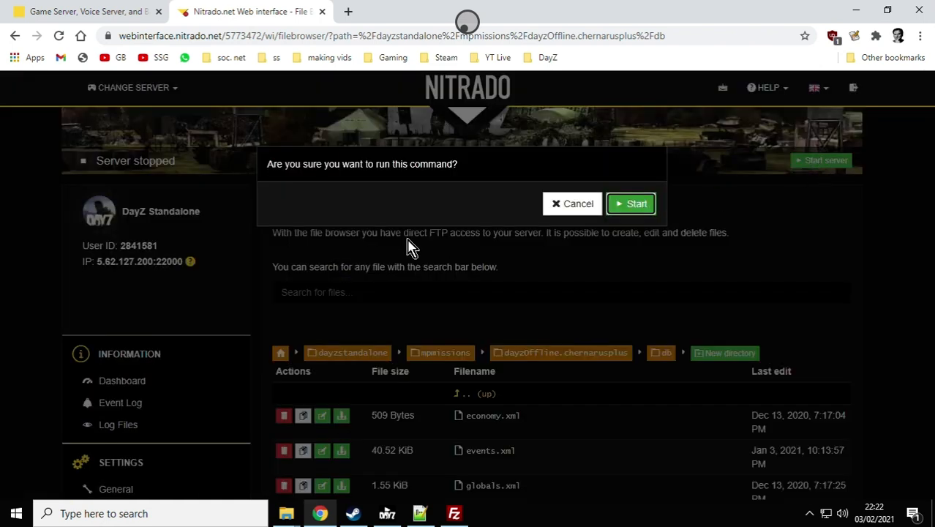
{"action": "left_click", "coordinate": [633, 206]}
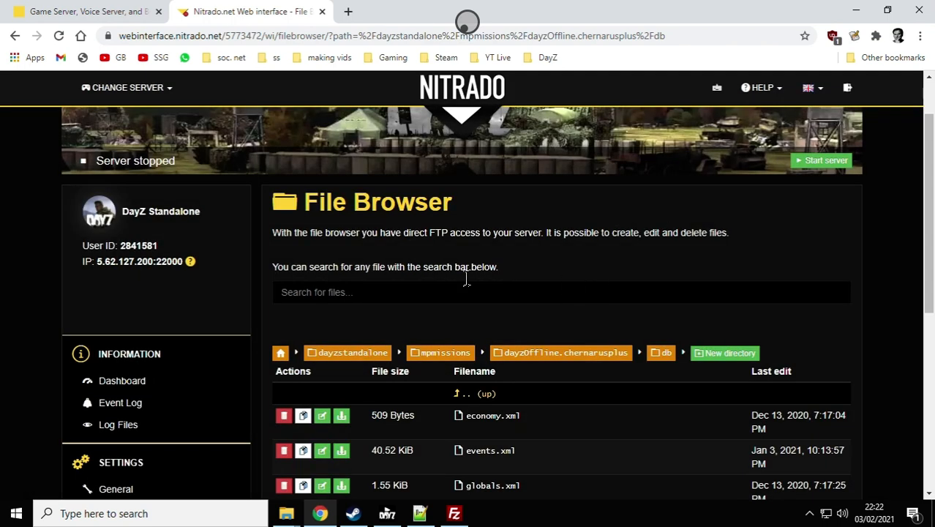
Switch to Steam and view the beginning of the WindstridesClothingPack workshop page.
{"action": "left_click", "coordinate": [353, 512]}
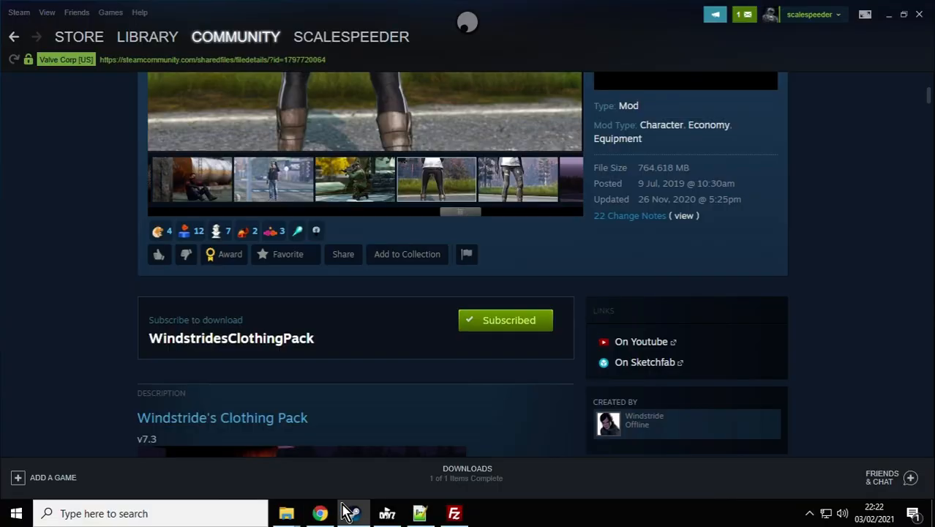
{"action": "scroll", "coordinate": [269, 366], "scroll_direction": "up", "scroll_amount": 3}
{"action": "scroll", "coordinate": [269, 366], "scroll_direction": "up", "scroll_amount": 1}
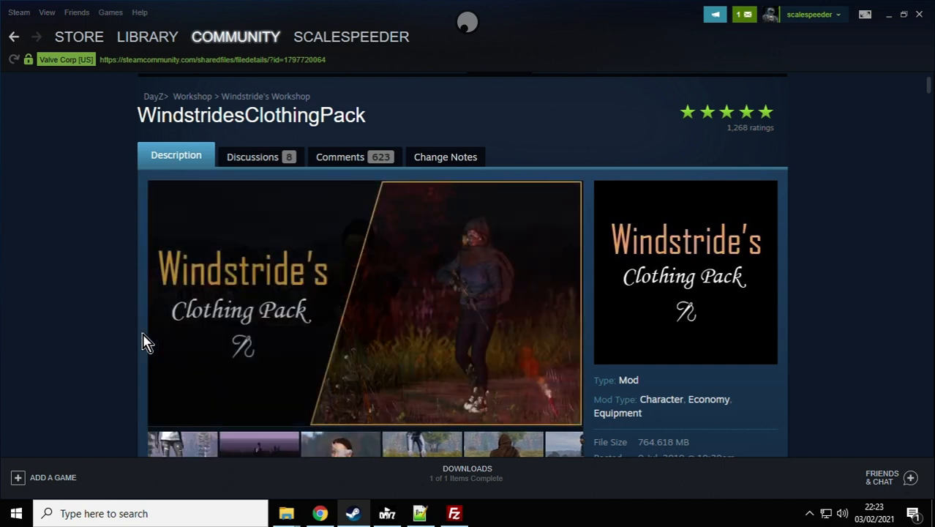
Take the Shadow remote desktop session out of full-screen mode.
{"action": "left_click", "coordinate": [468, 23]}
{"action": "left_click", "coordinate": [345, 107]}
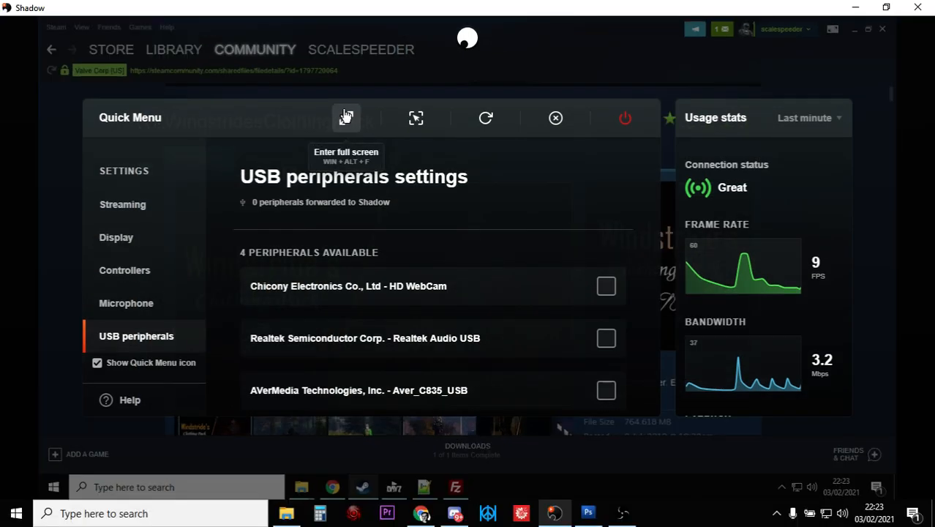